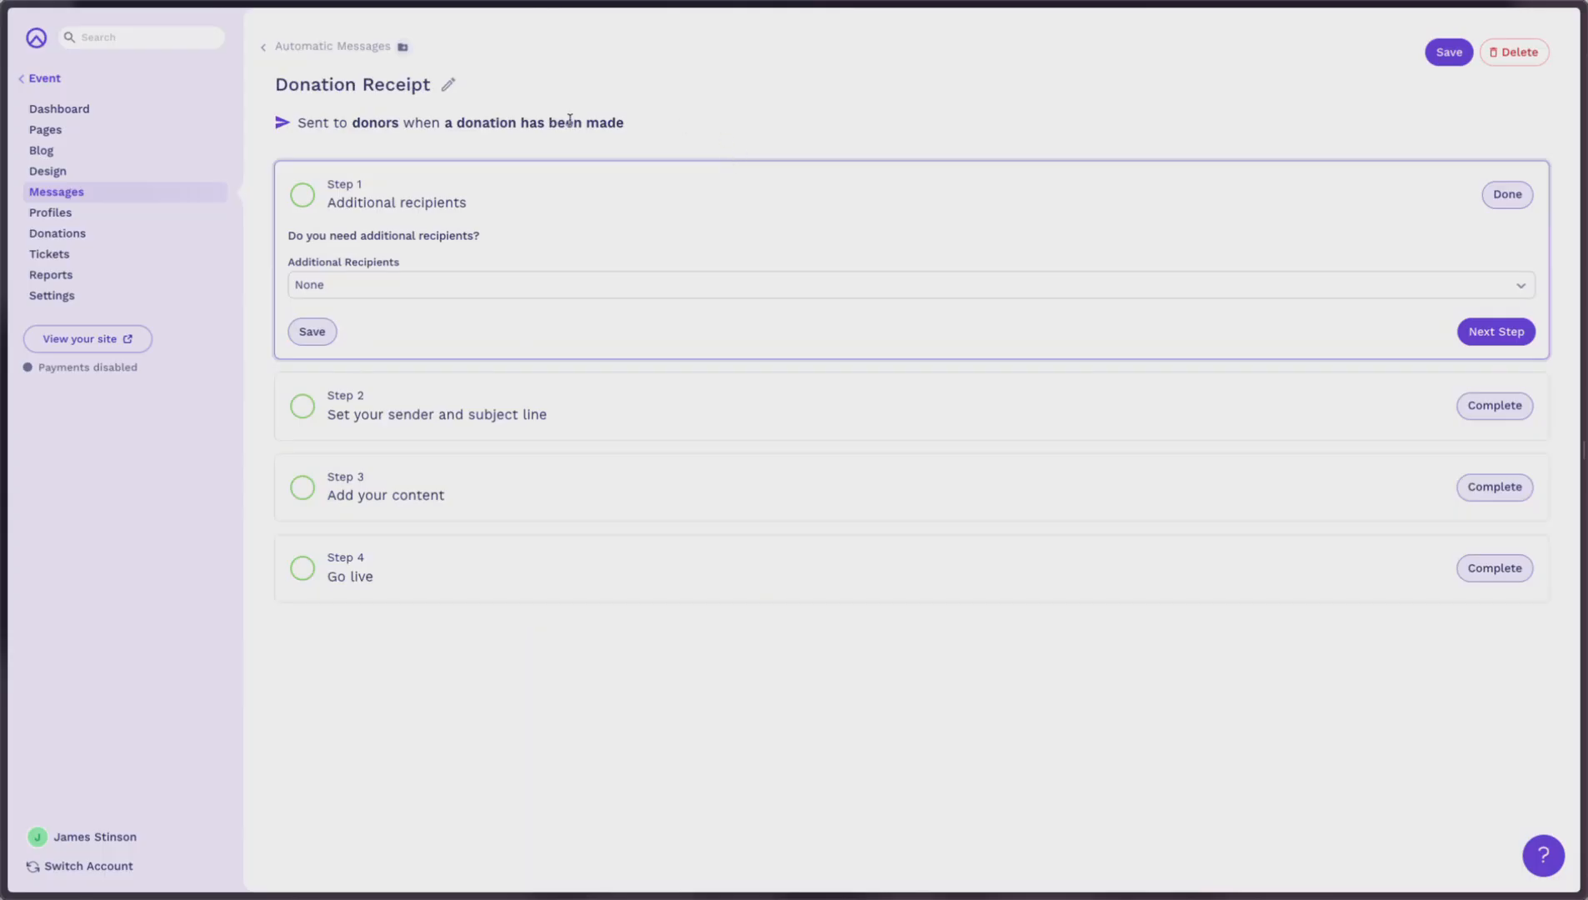
Step: Open the Donation Receipt's Step 3 'Add your content' and expand its email editor to full screen
double_click(372, 123)
left_click(656, 485)
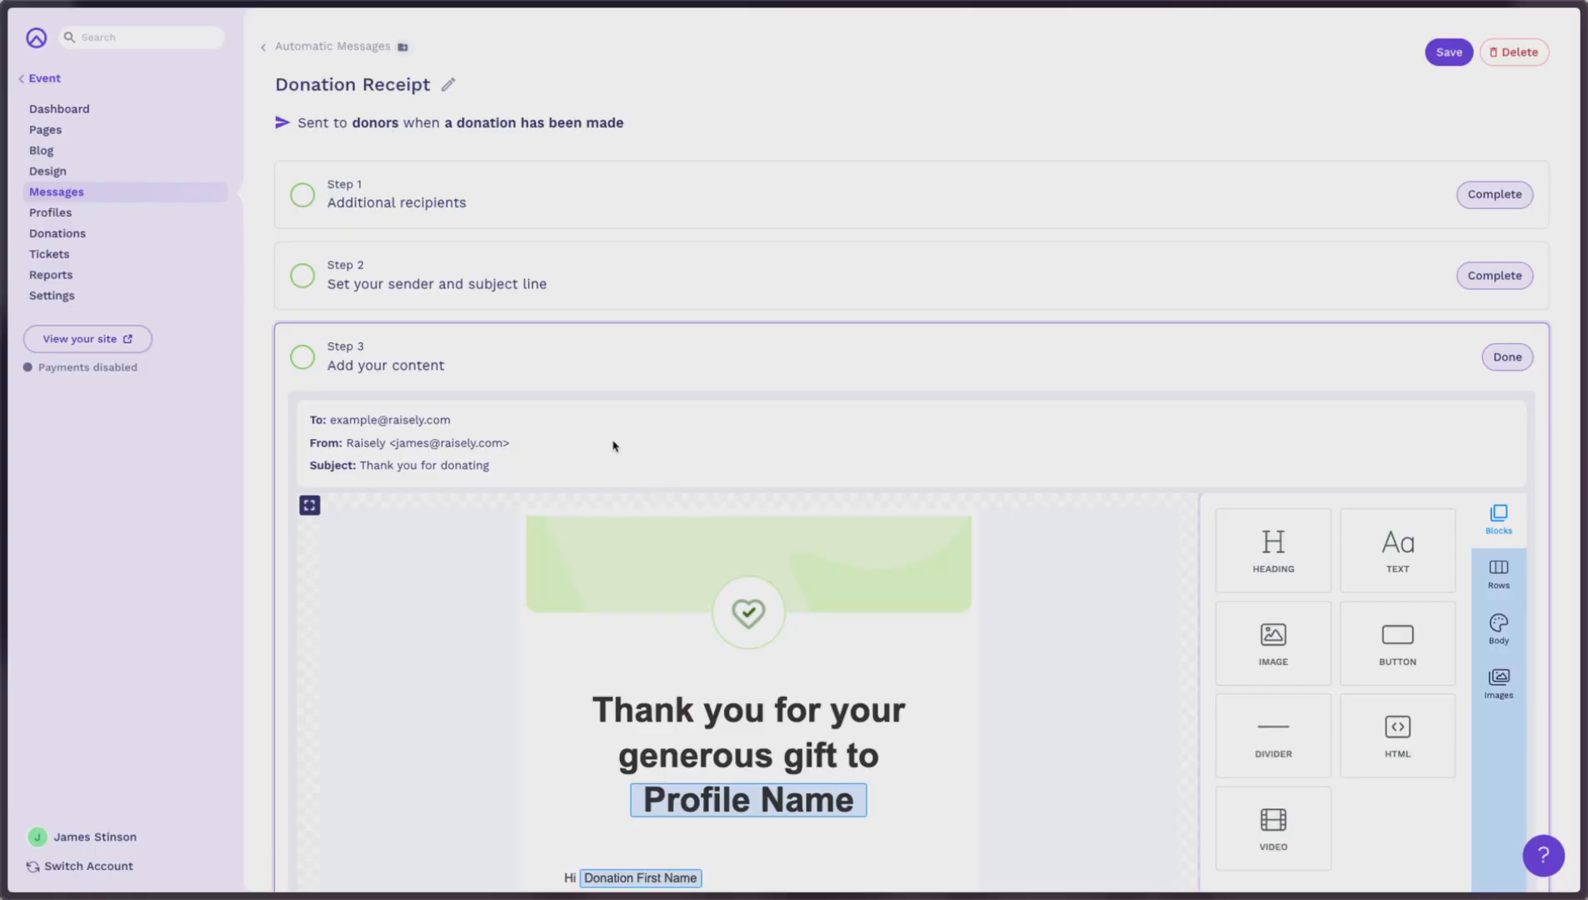
left_click(310, 506)
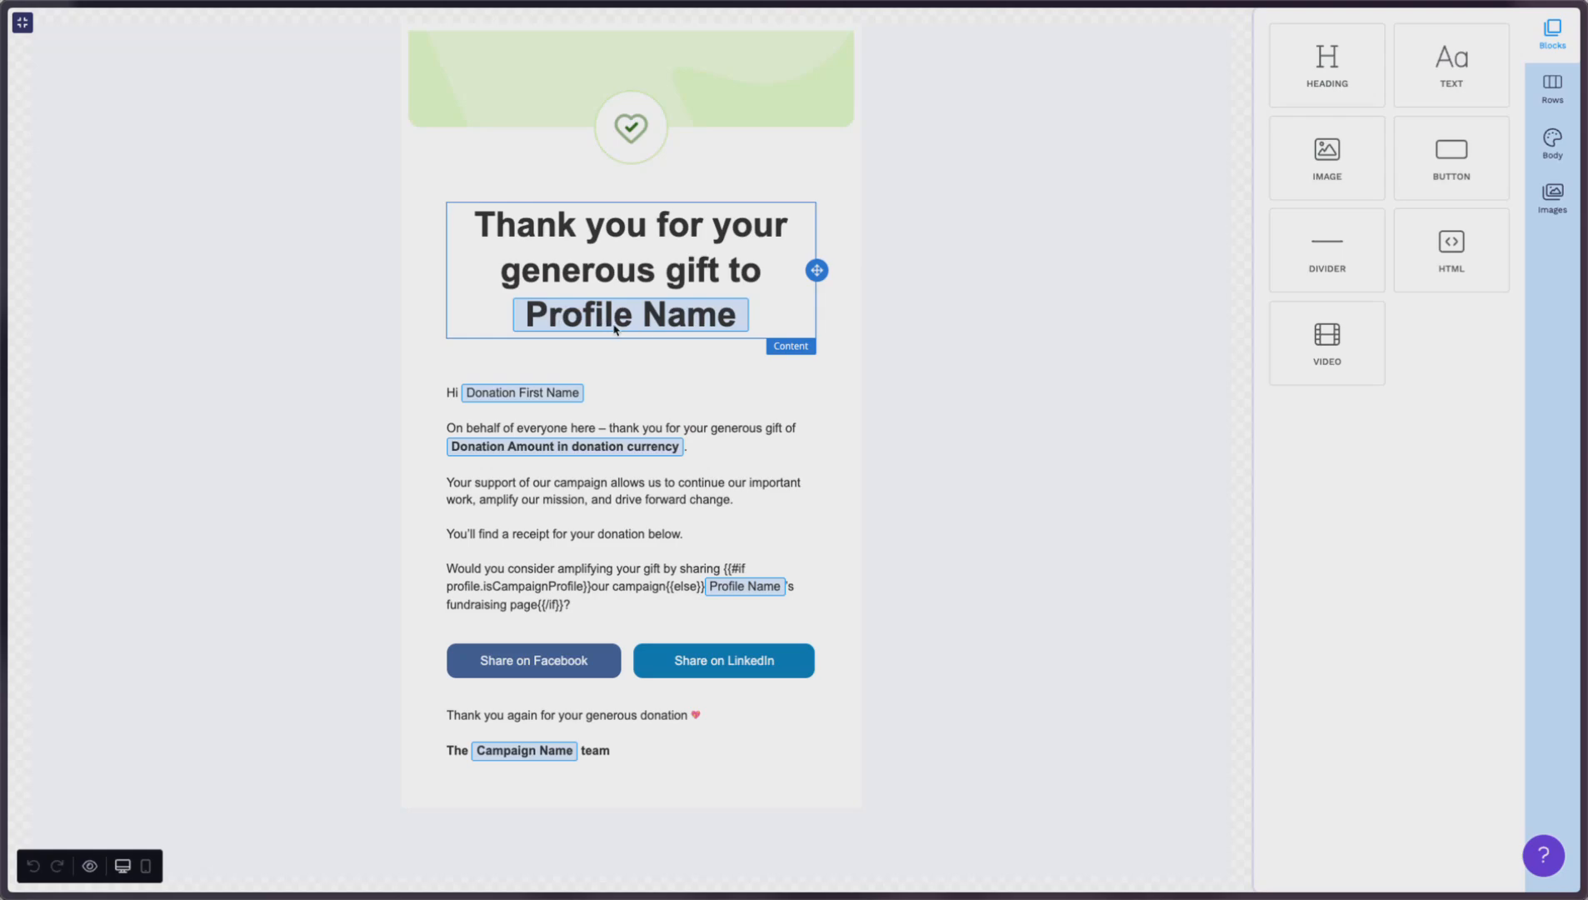
Step: Select the body text block, close its Content Settings, and show the Rows library
left_click(599, 395)
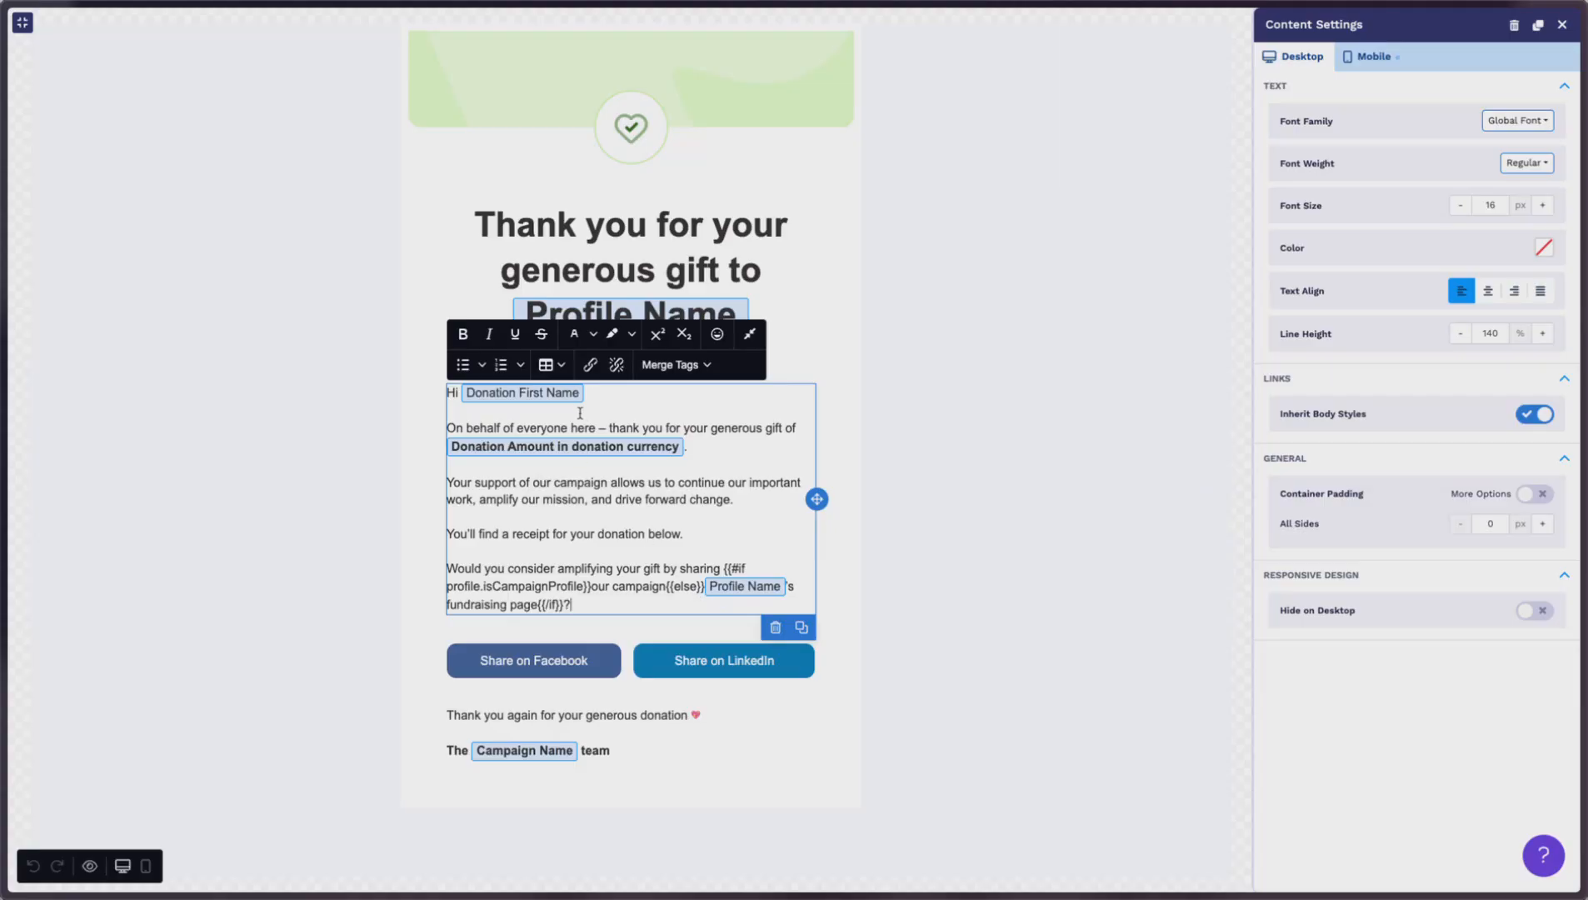
left_click(1561, 24)
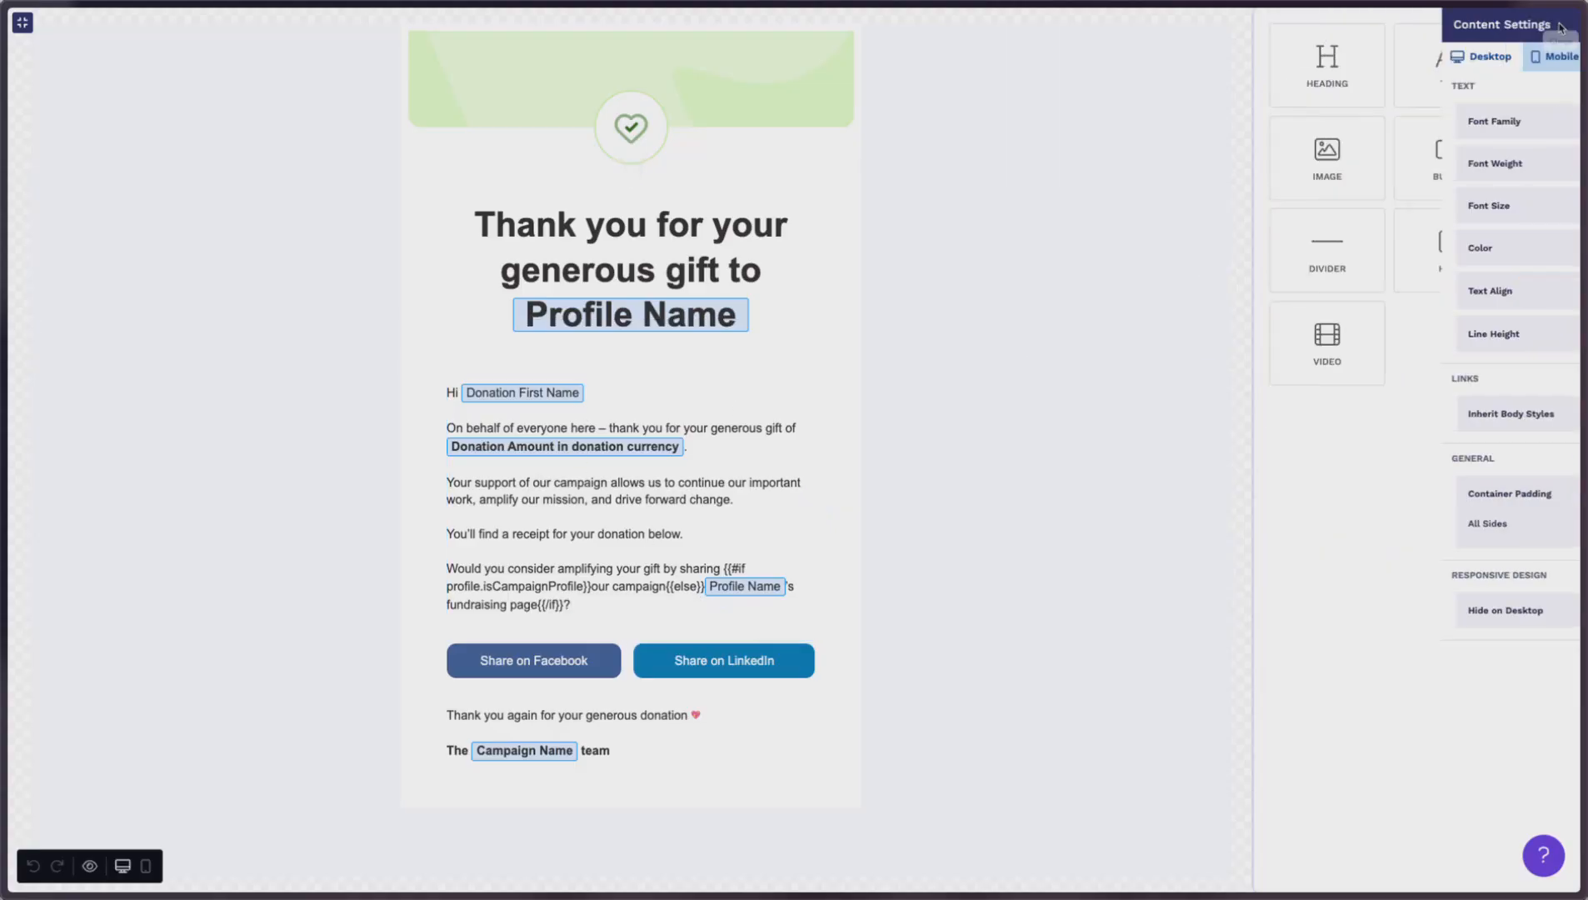
left_click(1552, 88)
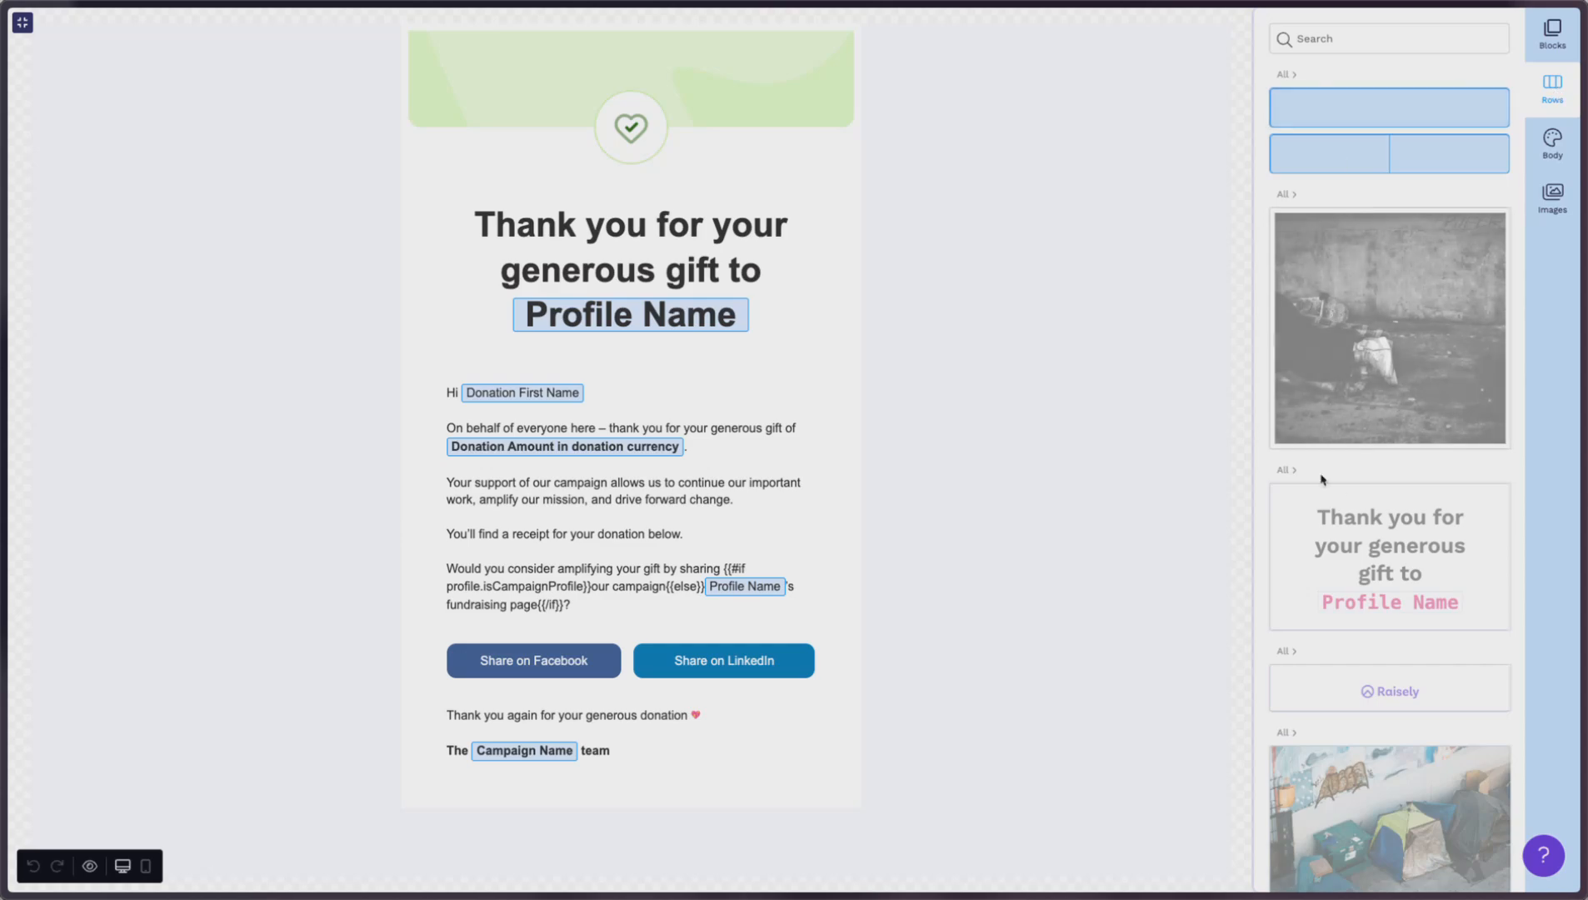
Step: Drag a Lorem ipsum text row above the greeting and begin it with a 'Hi' line
scroll(1335, 492, "down", 5)
left_click_drag(1367, 494, 654, 416)
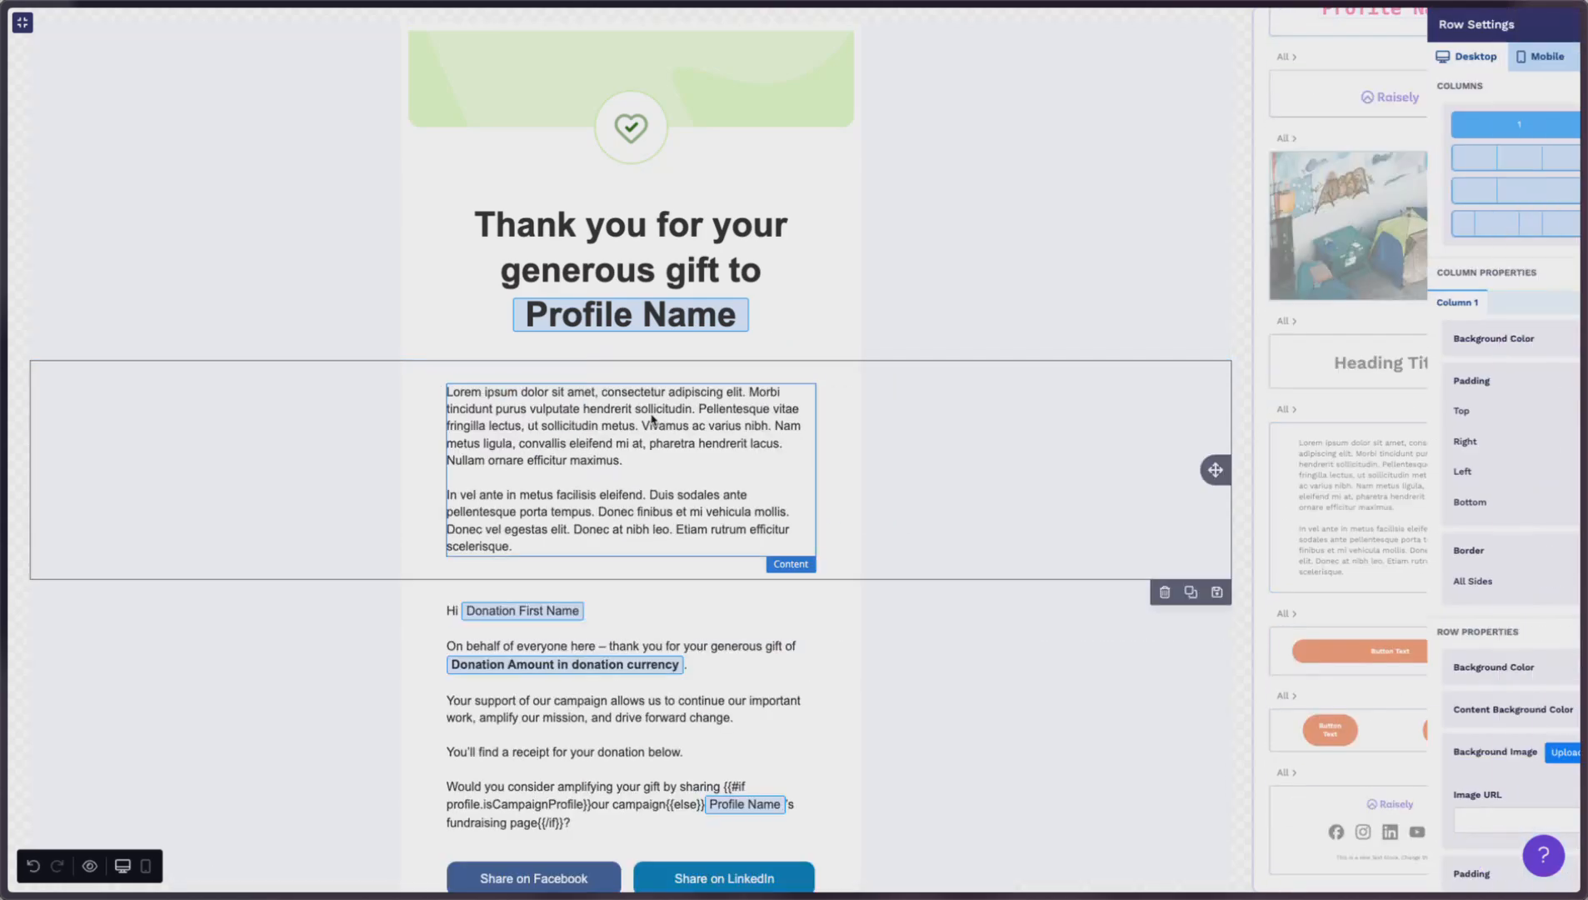
left_click(558, 460)
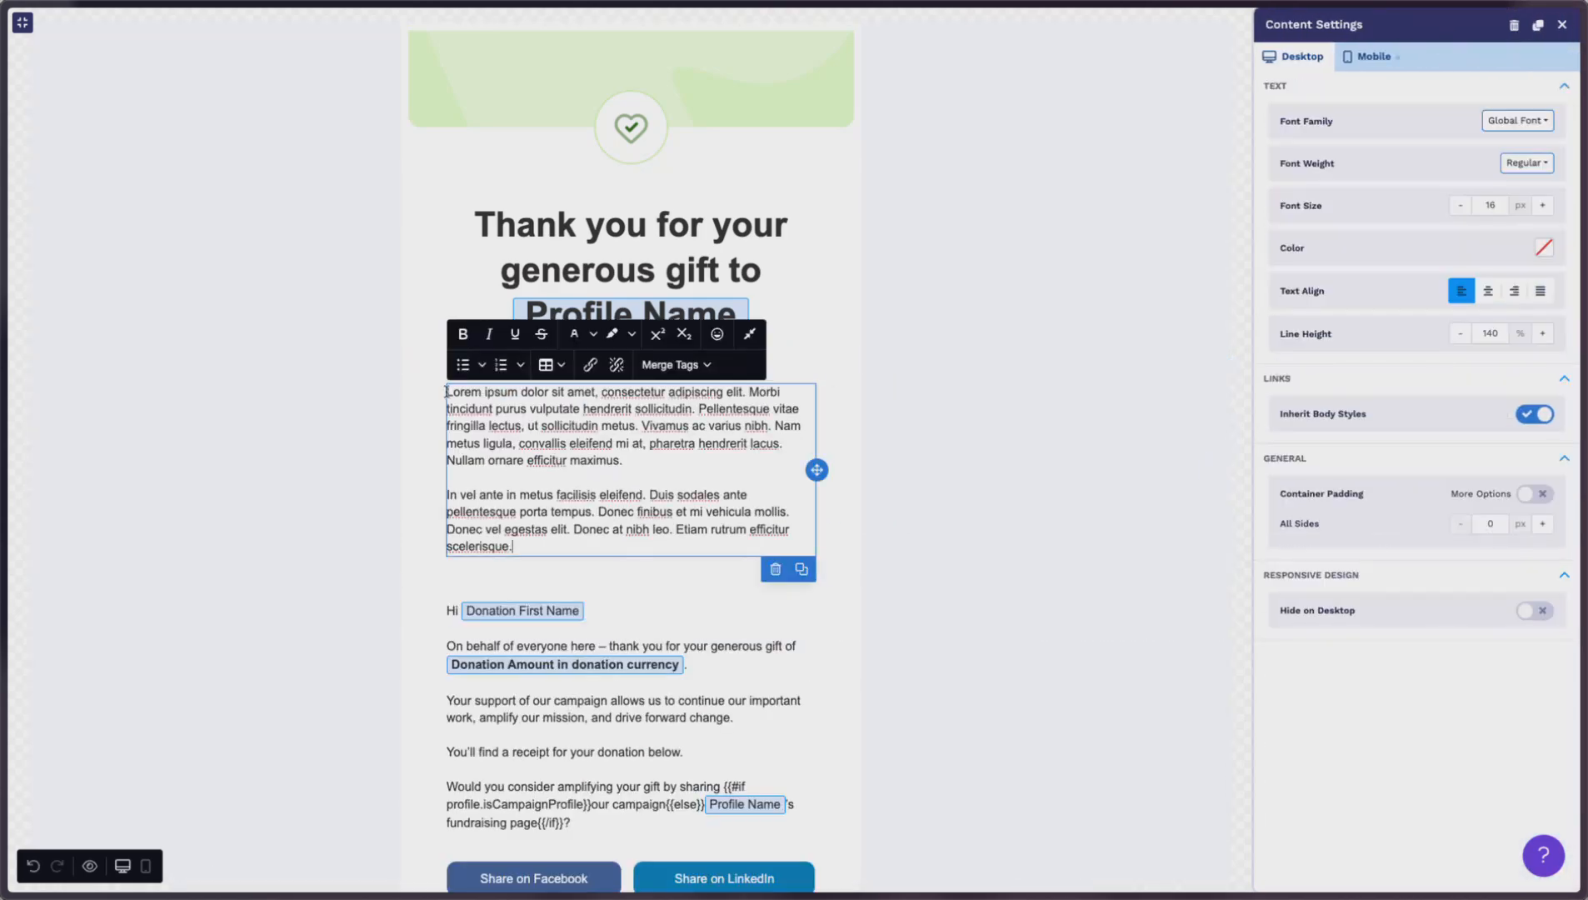
key("Return")
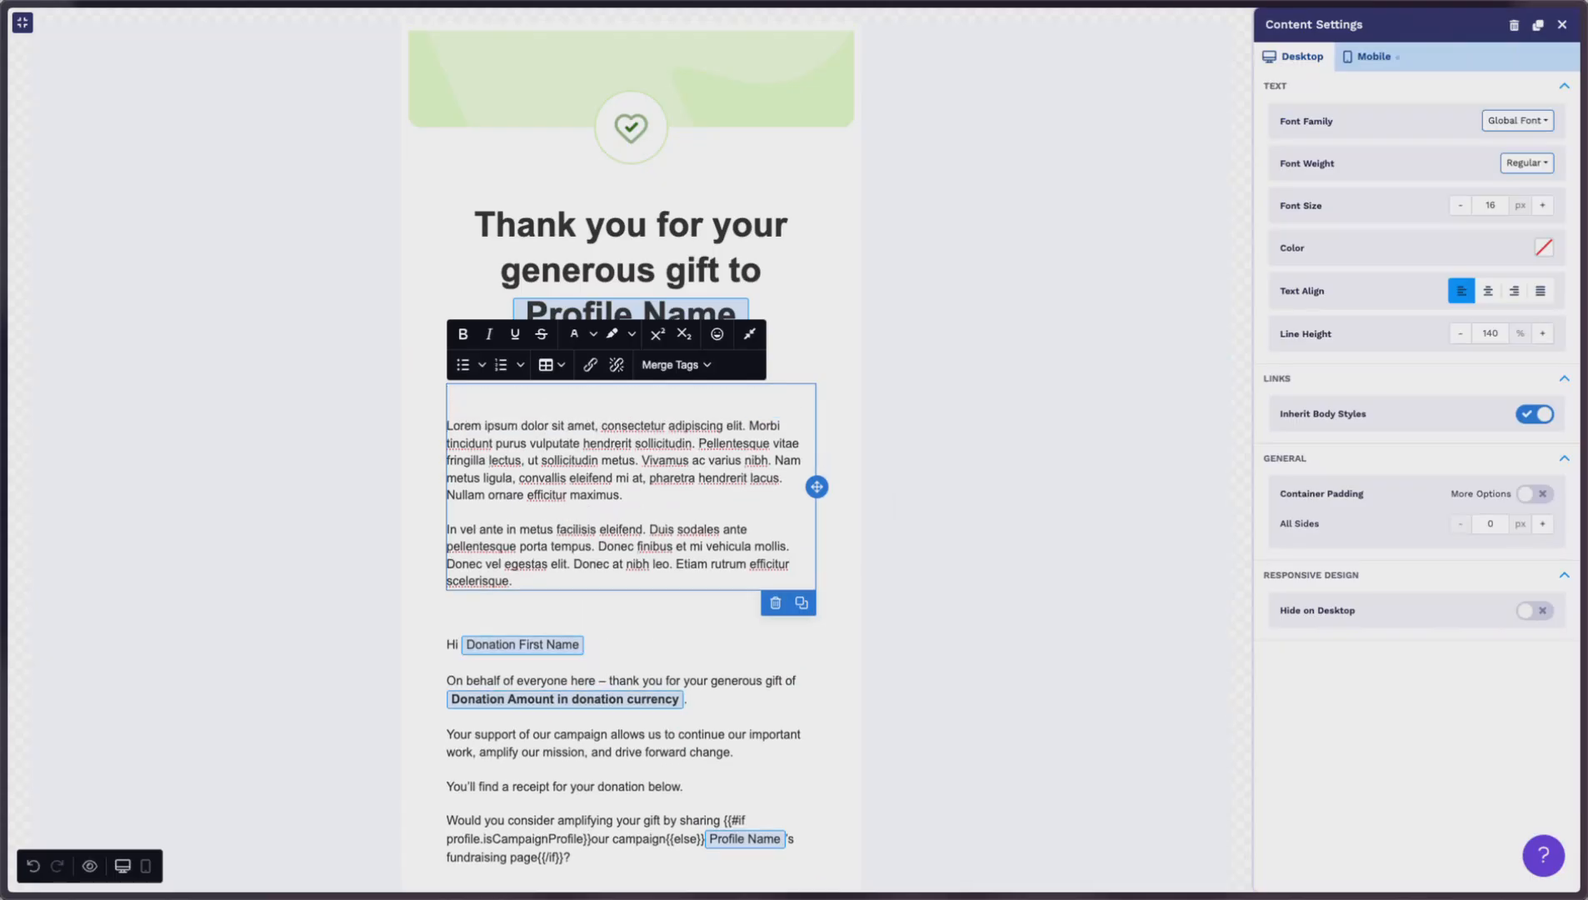
type("Hi")
Step: Insert the Donation > First Name merge tag (Always show) after 'Hi'
left_click(682, 366)
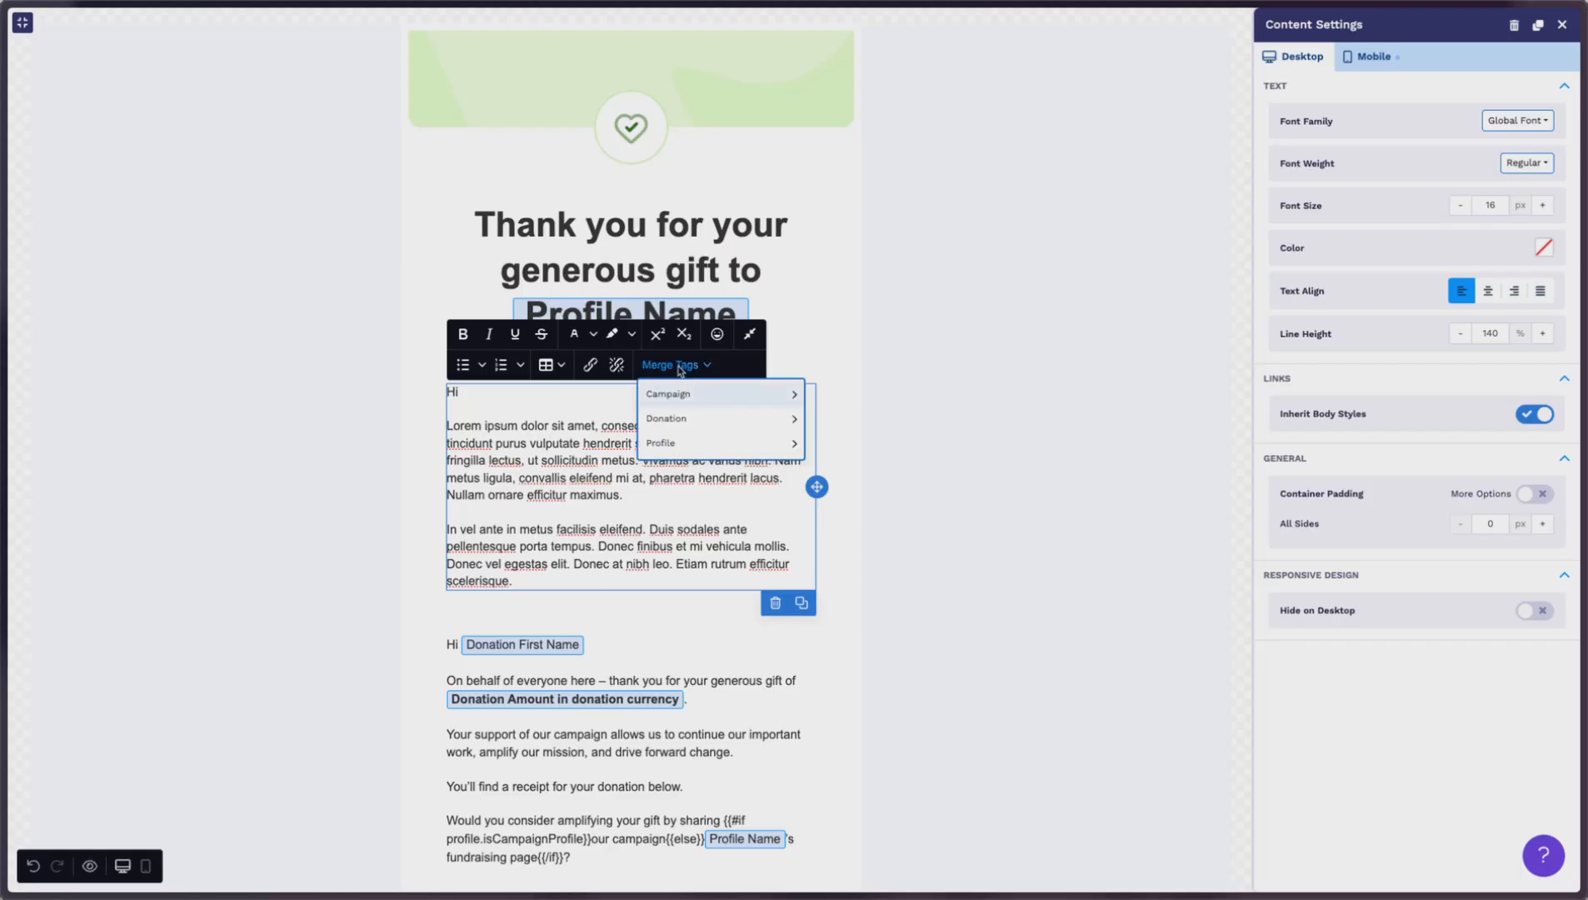
mouse_move(677, 394)
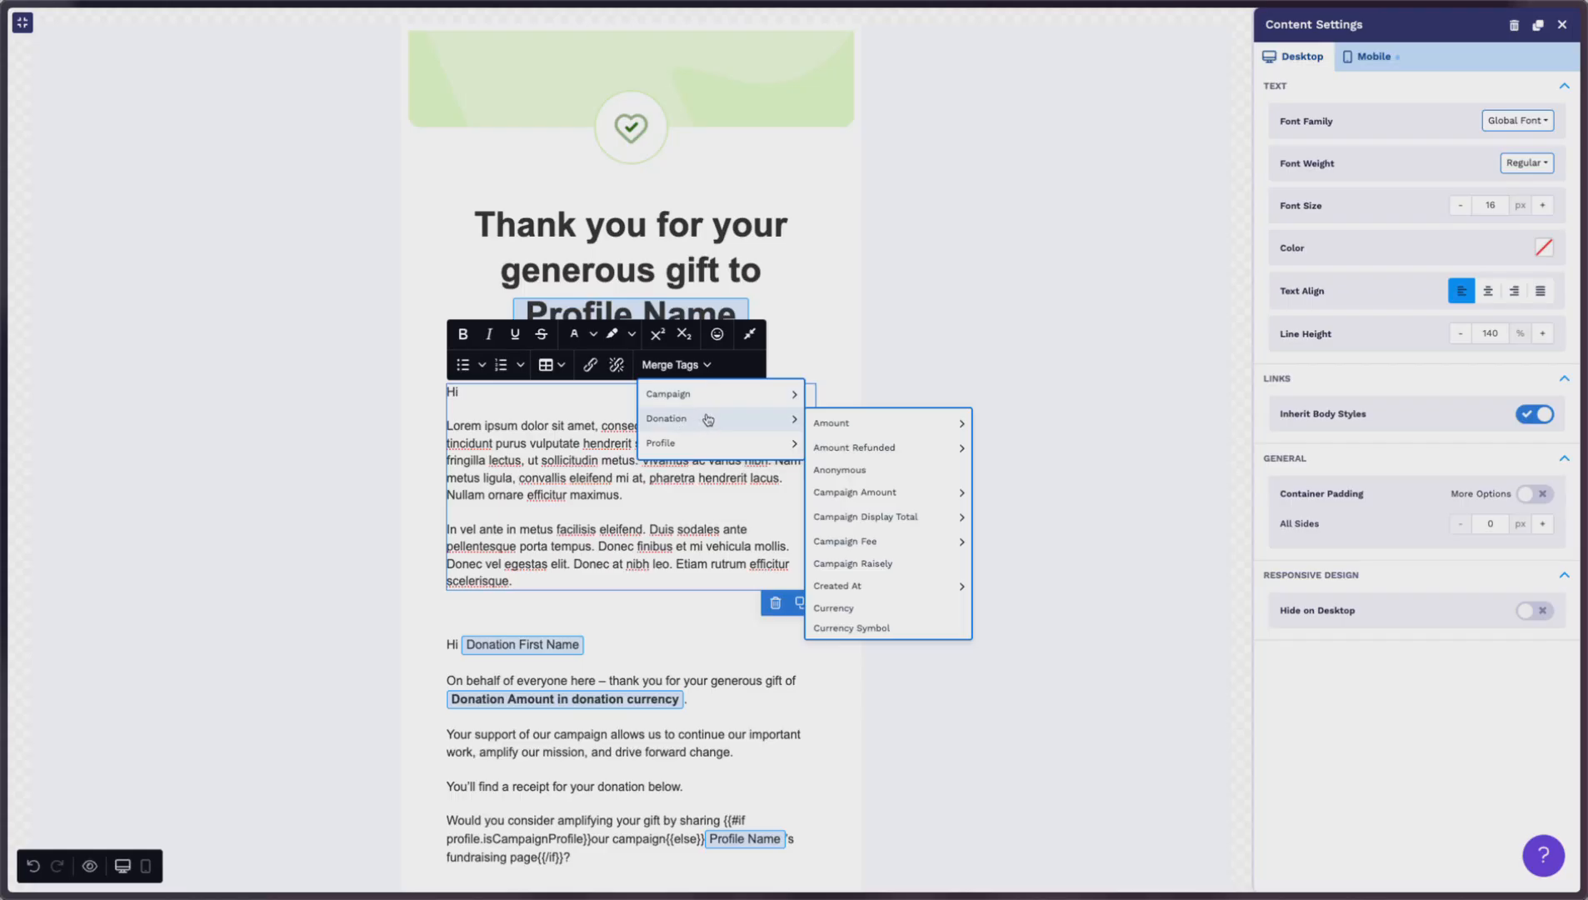
scroll(869, 530, "down", 3)
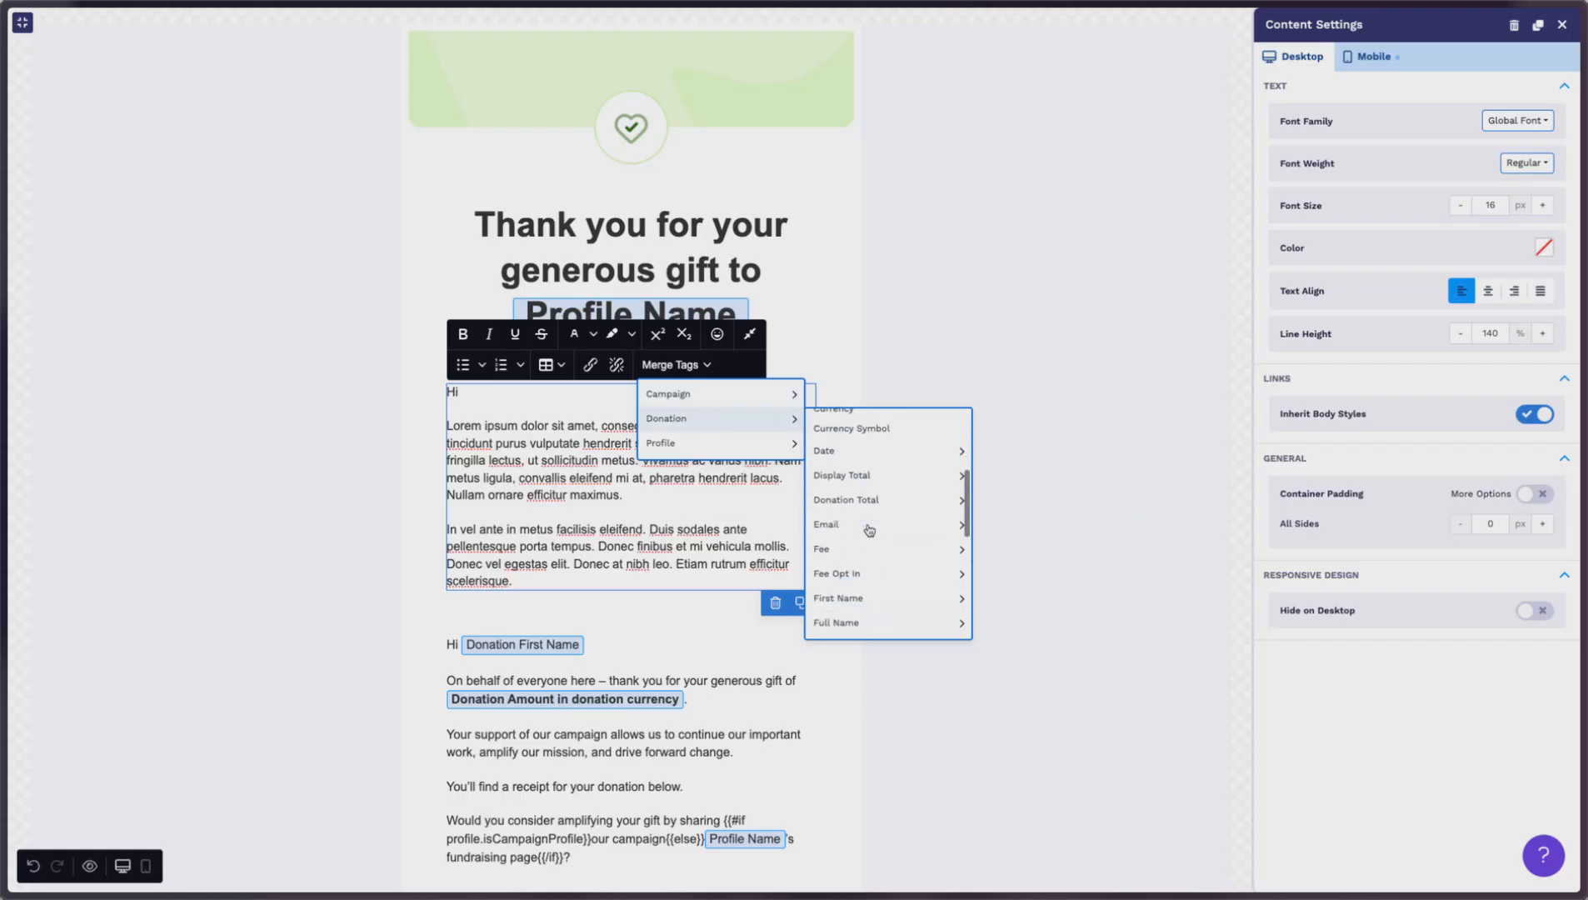
scroll(862, 521, "down", 2)
mouse_move(853, 513)
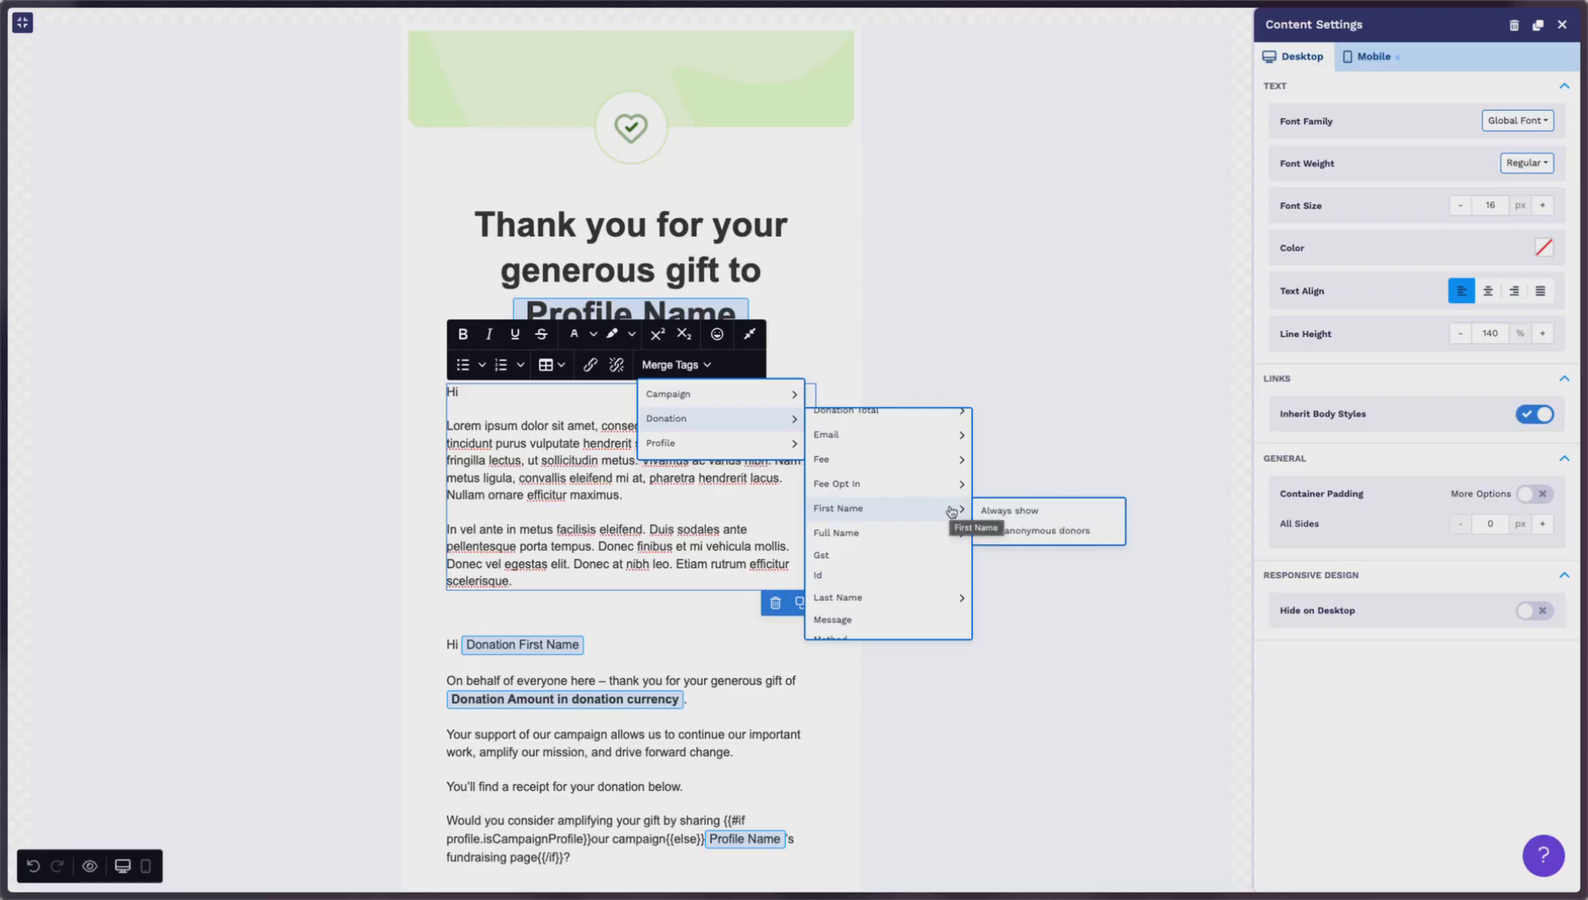
left_click(1006, 511)
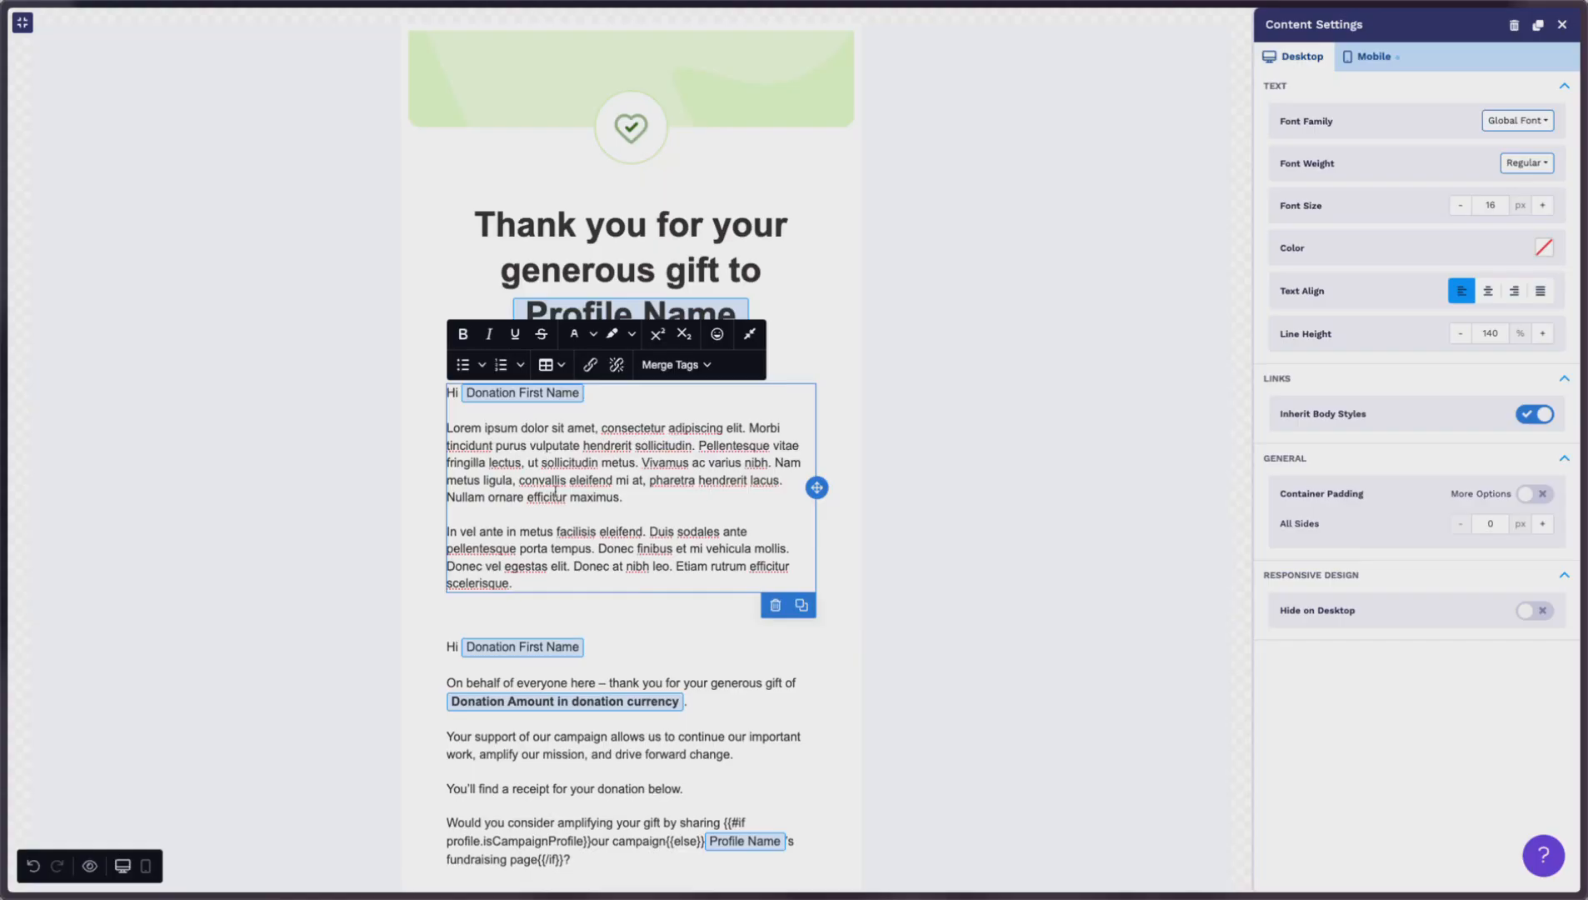
Step: Add a new paragraph reading 'Thank you for giving' after the first placeholder paragraph
left_click(633, 498)
key("Return")
type("Thank you")
key("BackSpace")
type("ir")
key("BackSpace")
key("BackSpace")
type("or giving")
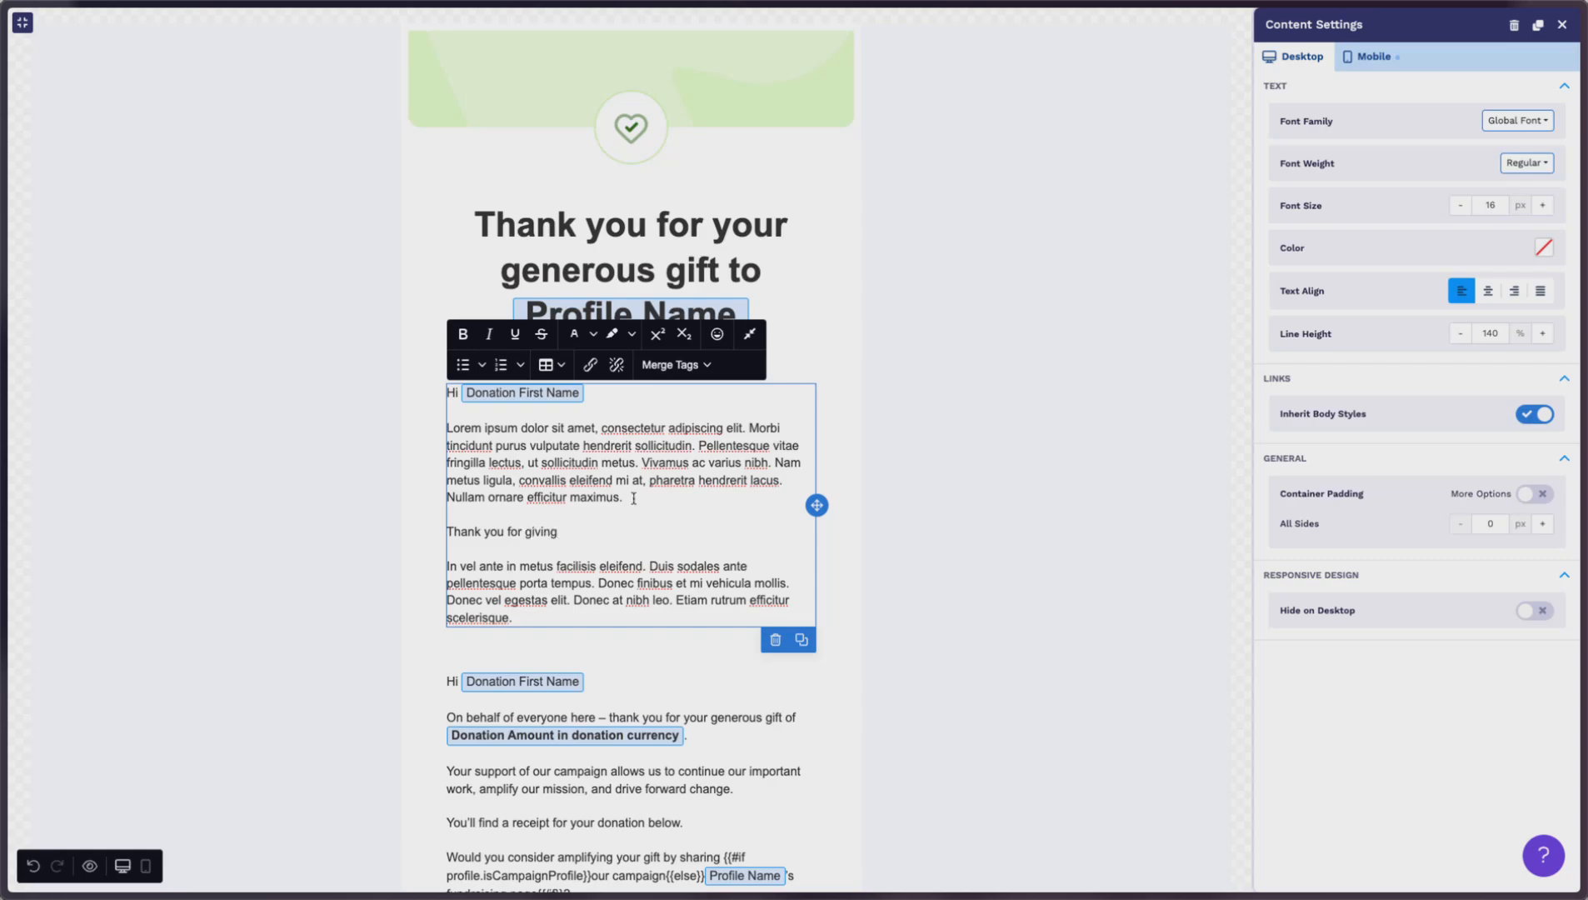
Step: Append the donation amount tag in donation currency, then switch to the Fundraiser Welcome message
left_click(689, 367)
mouse_move(784, 418)
mouse_move(897, 429)
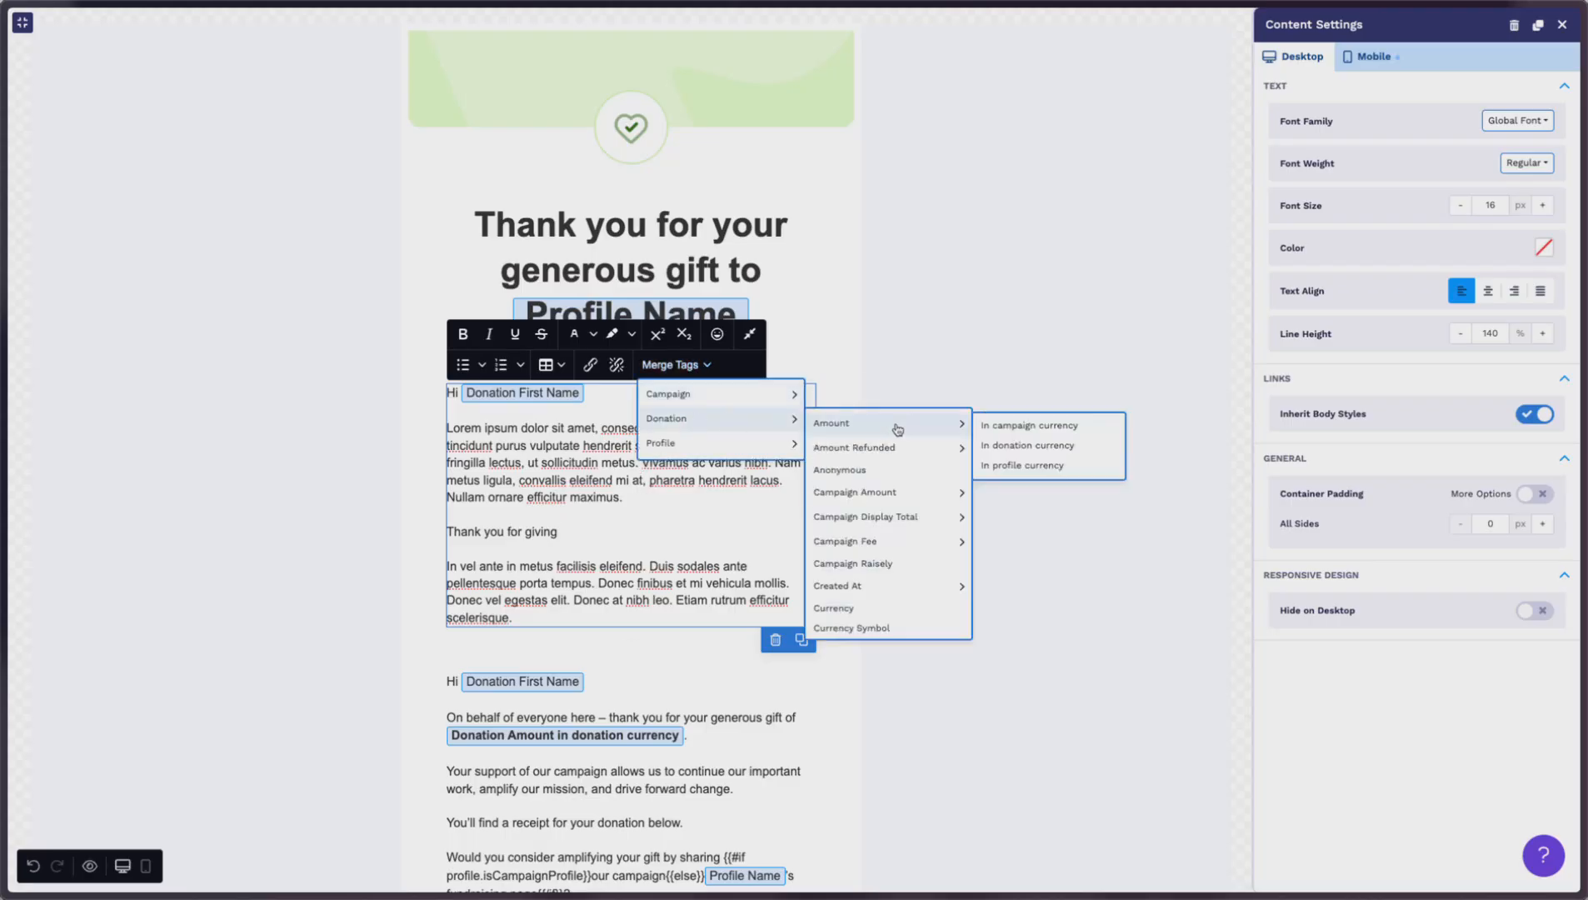
left_click(1010, 430)
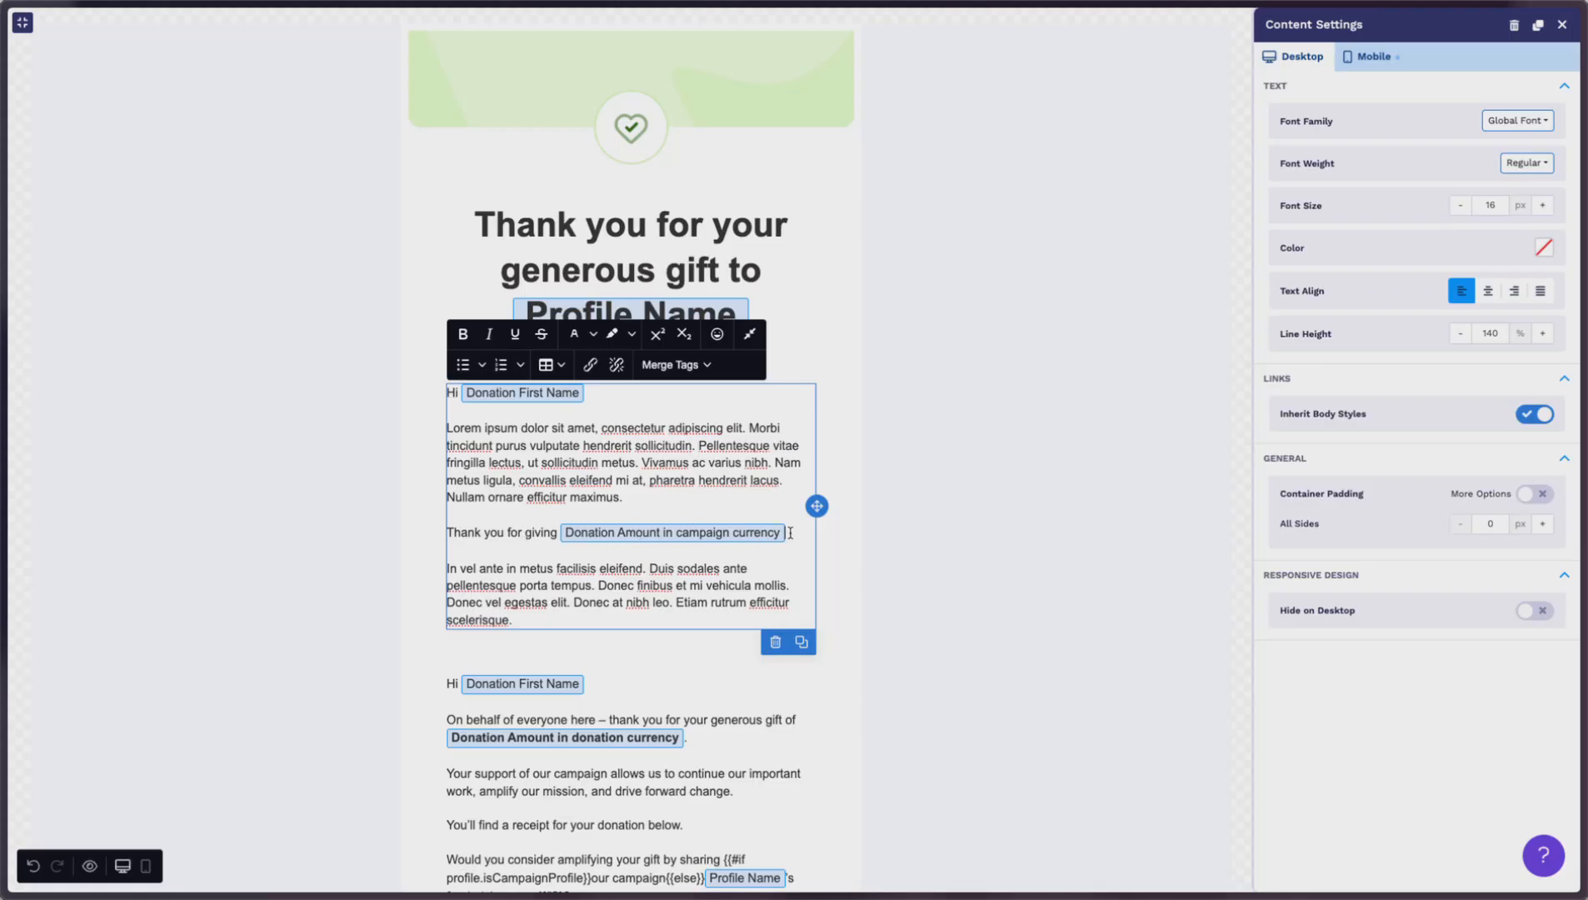
key("BackSpace")
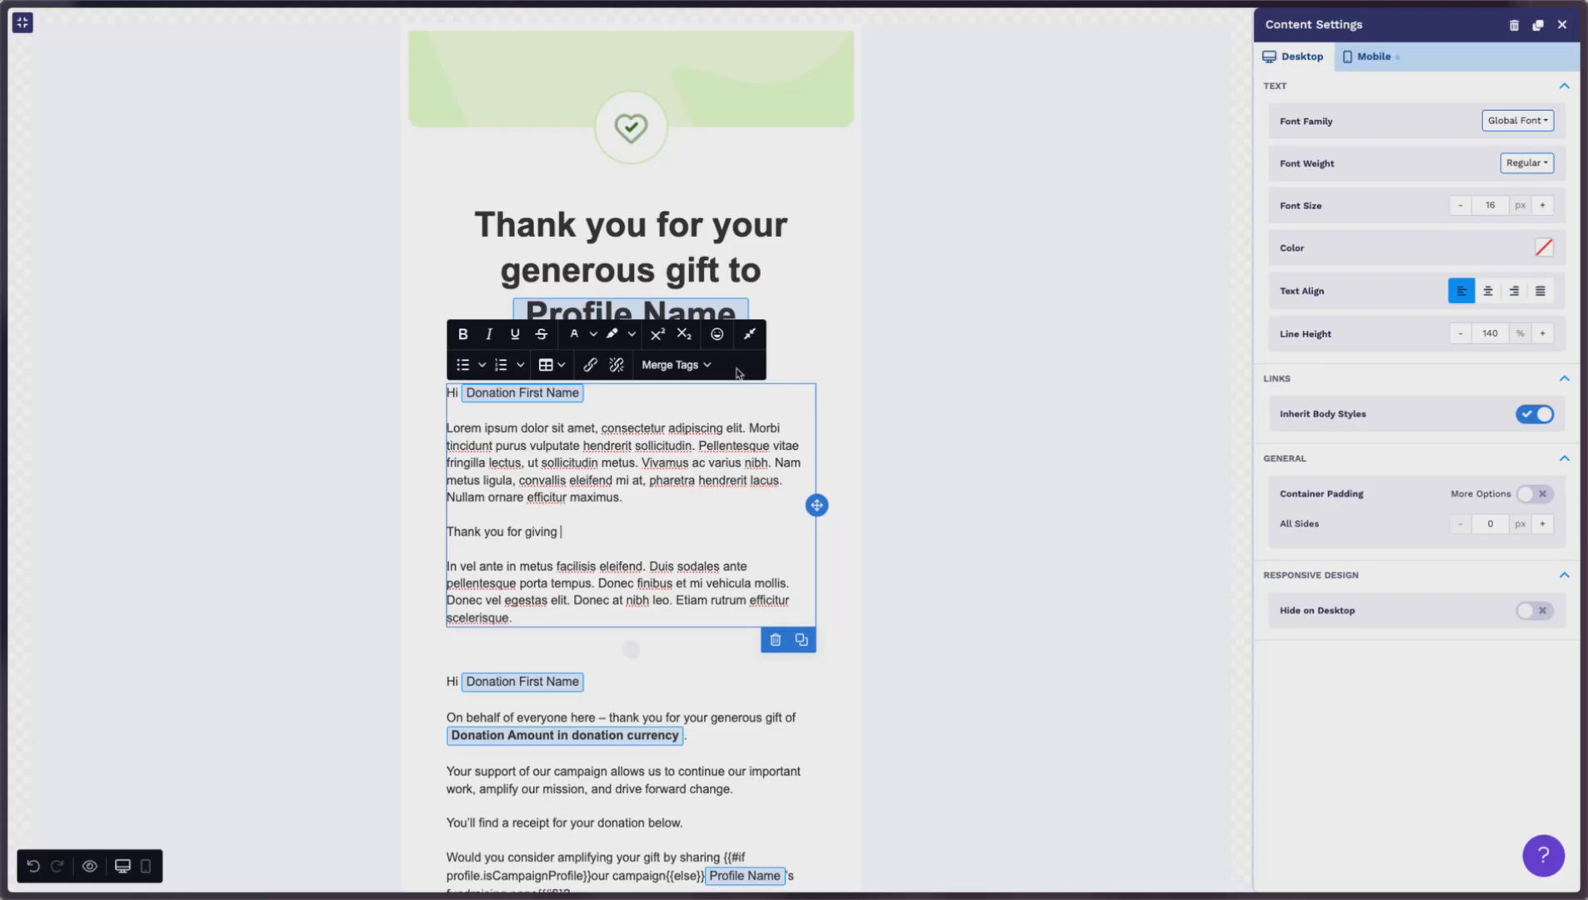
left_click(671, 364)
mouse_move(683, 395)
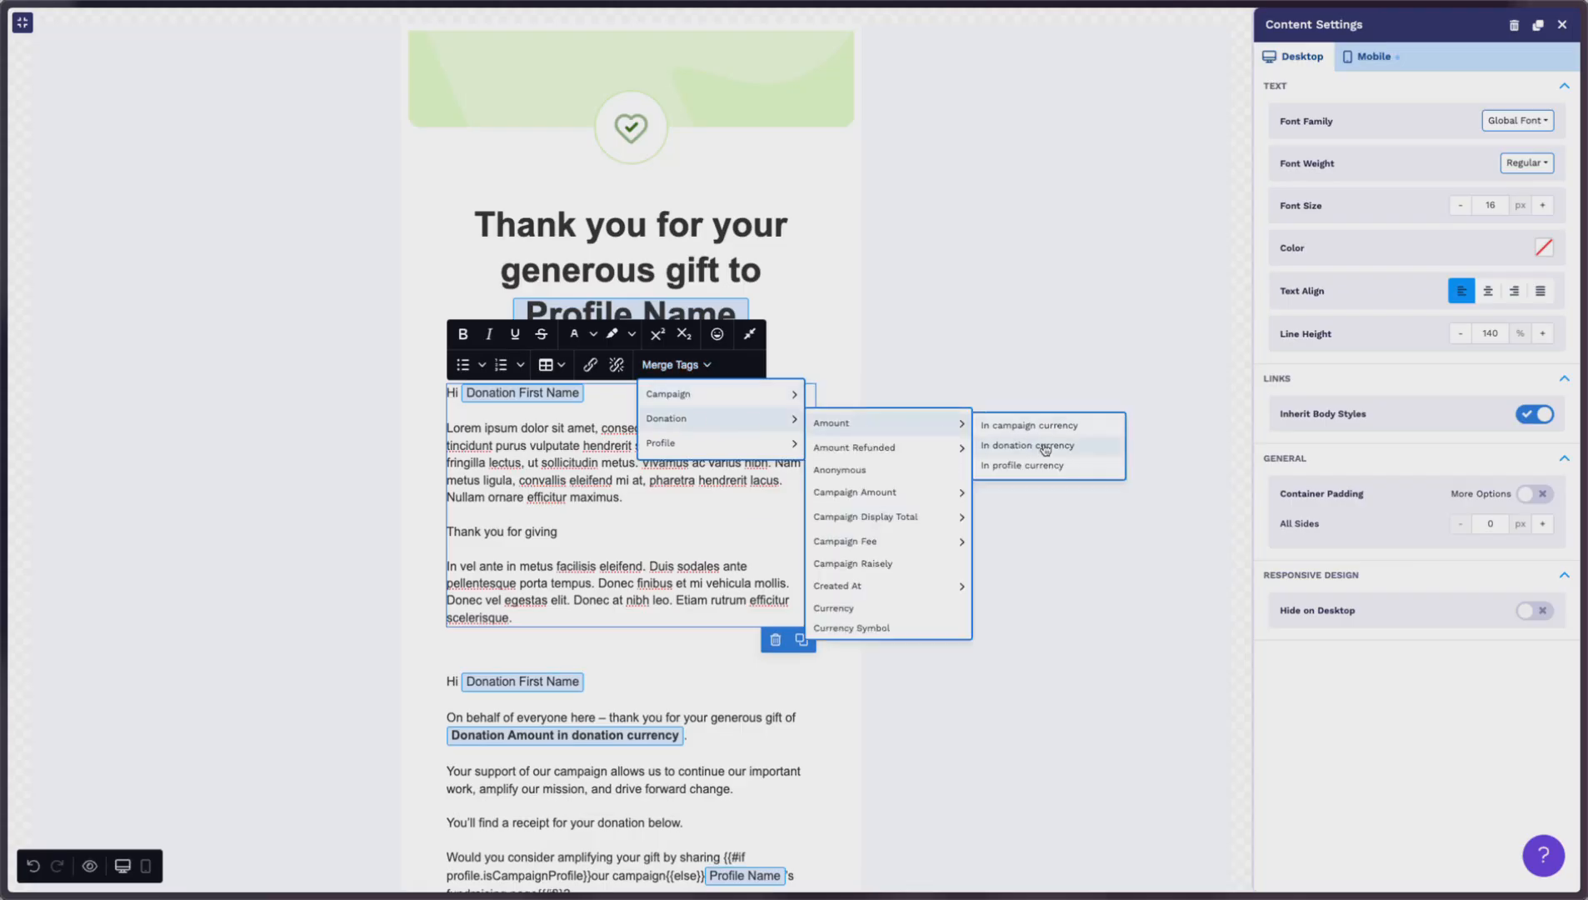
left_click(1045, 446)
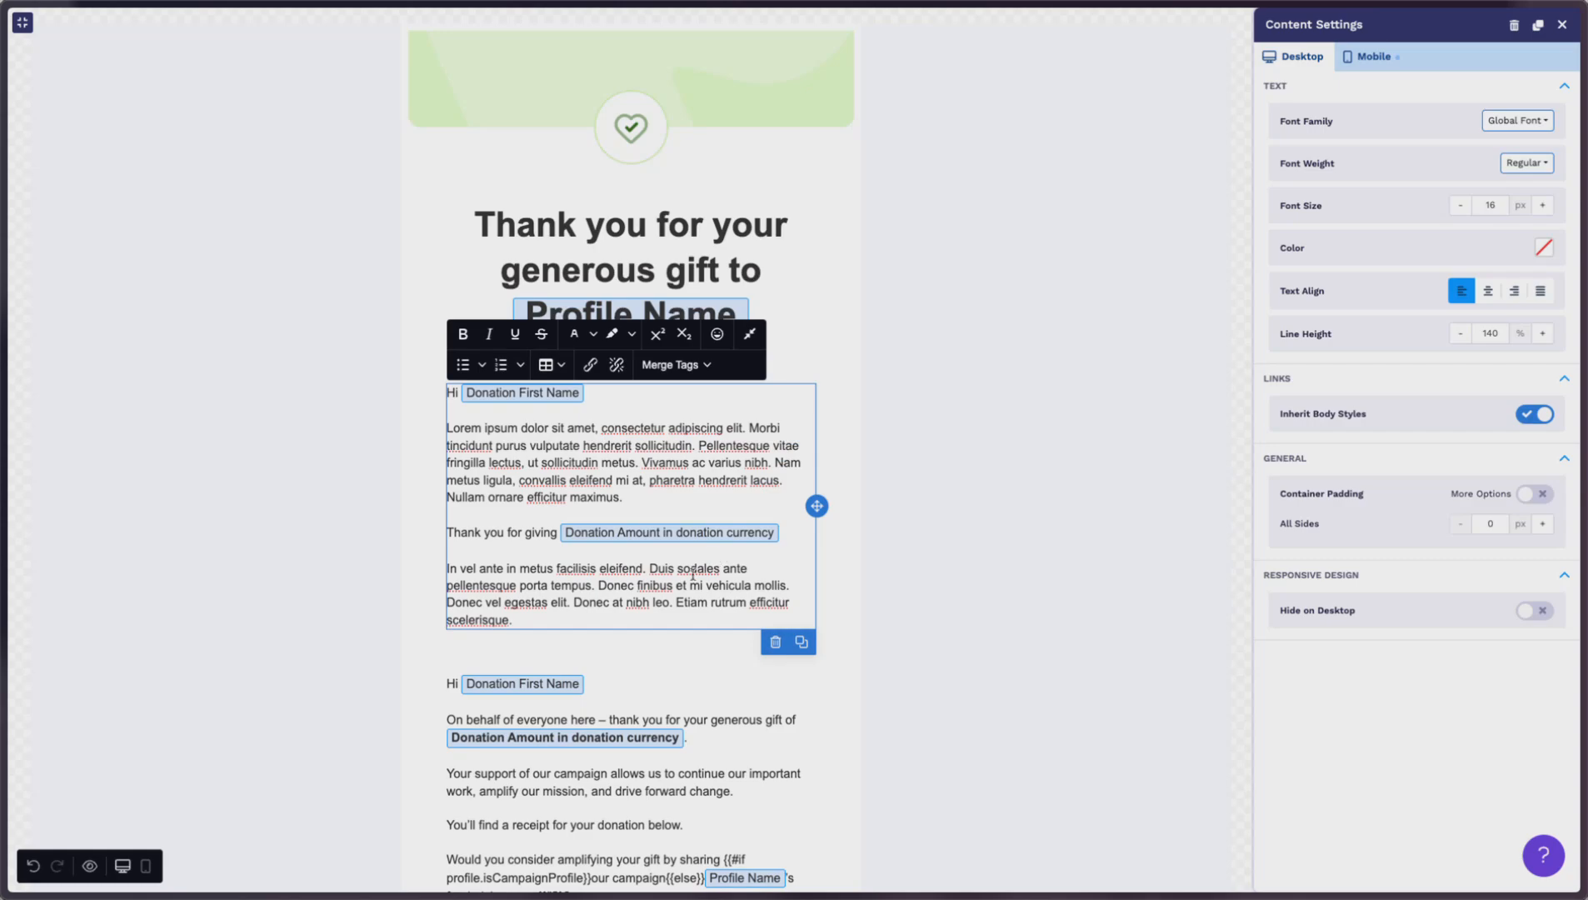
left_click(539, 547)
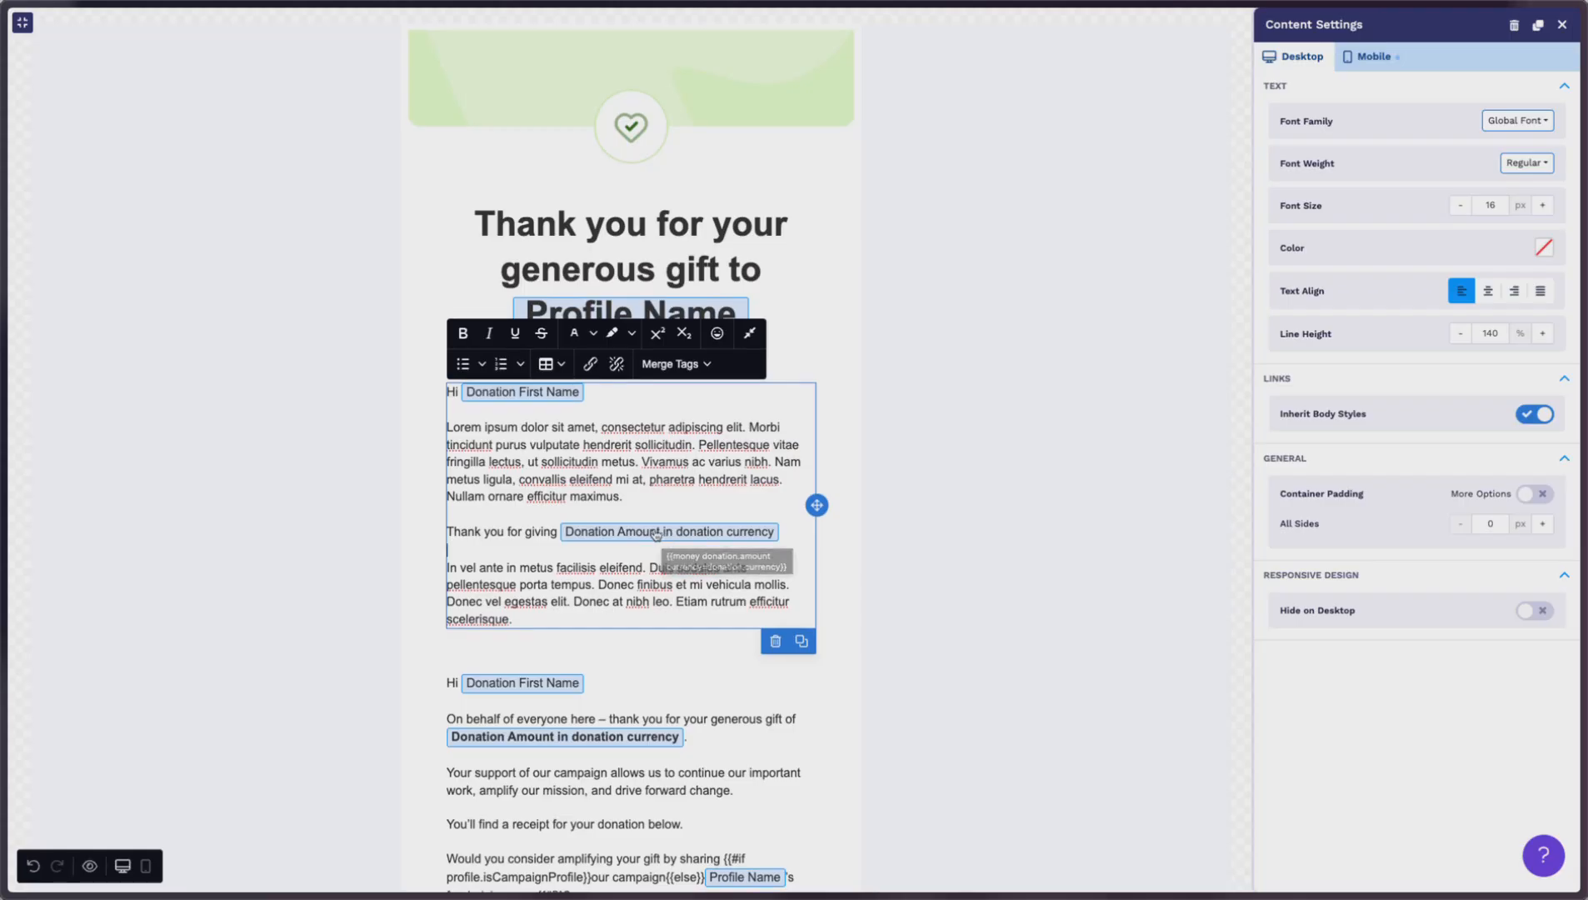
key("alt+Tab")
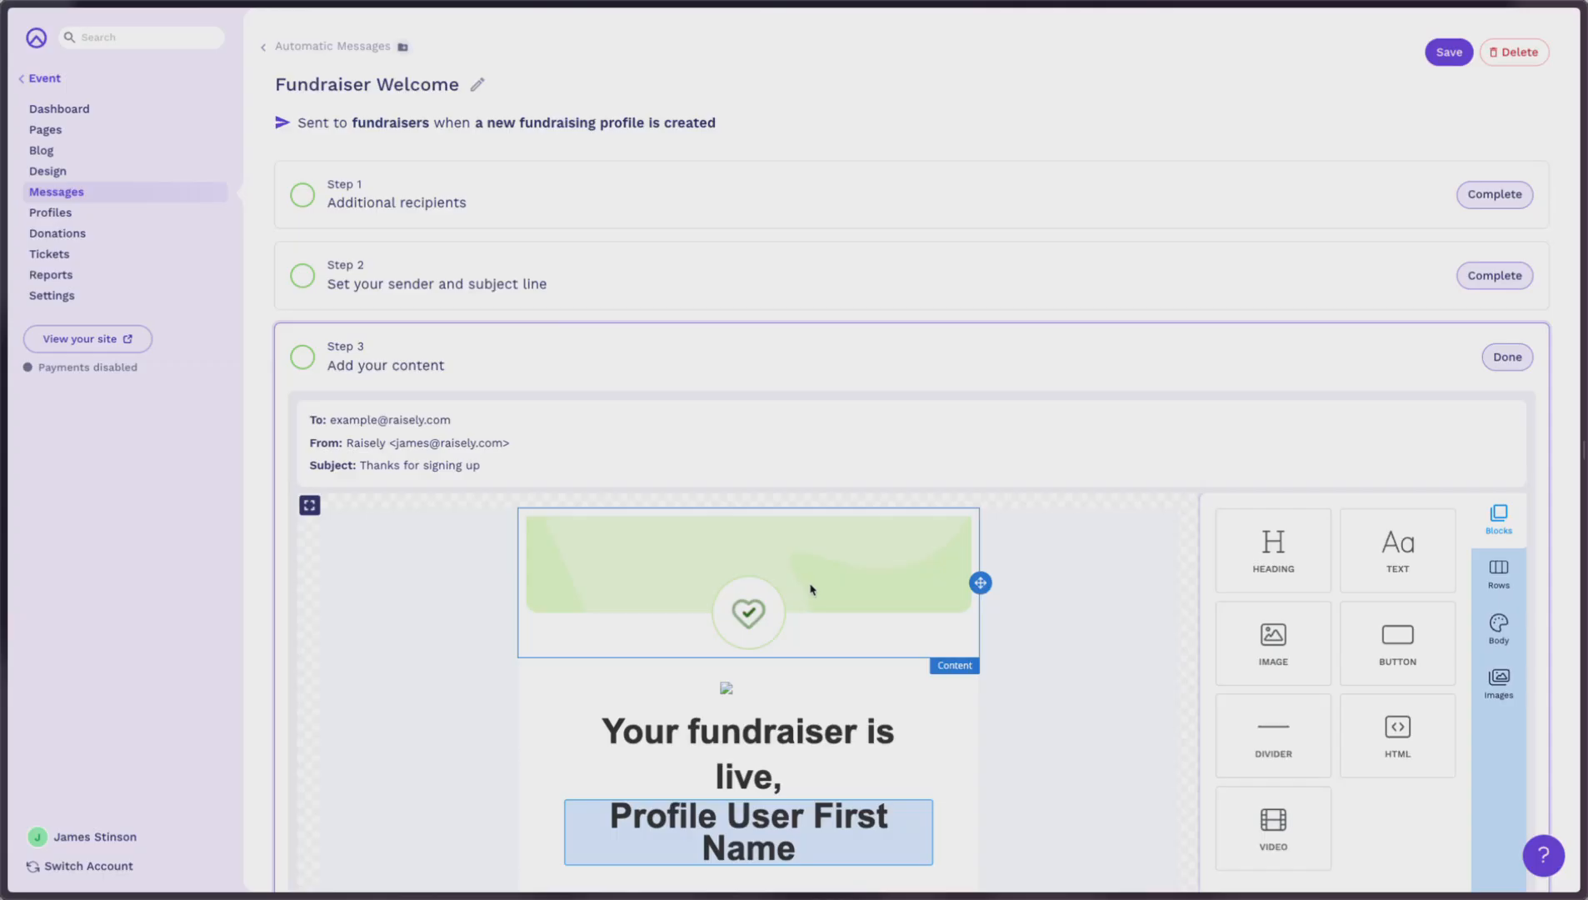
Step: Expand the Fundraiser Welcome email editor to full screen
left_click(309, 505)
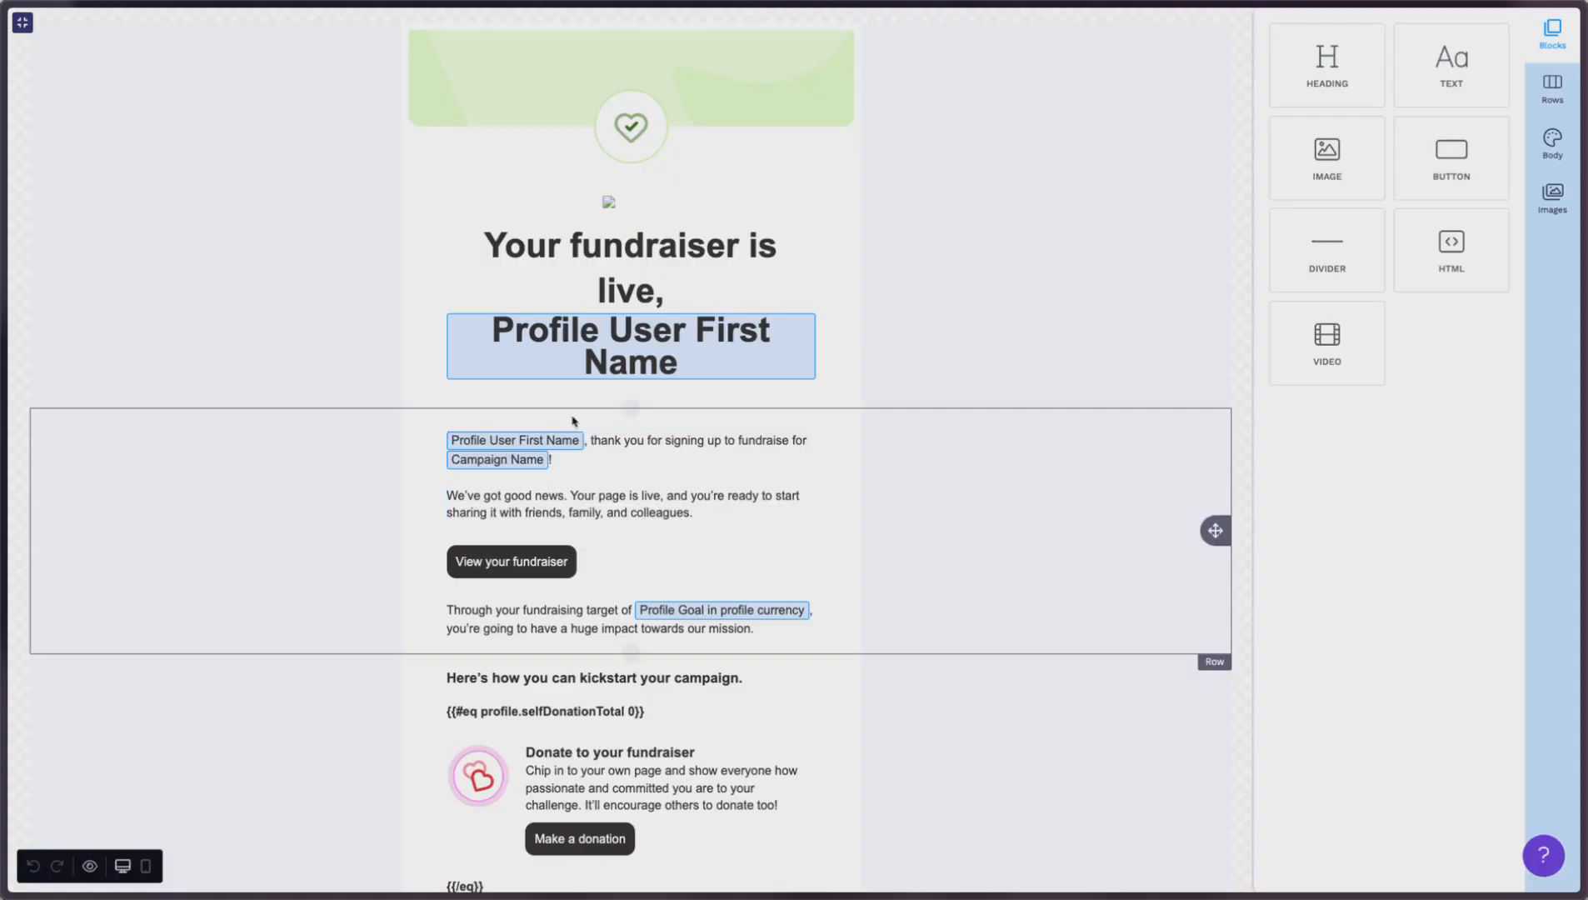
Step: Delete the first-name merge tag from the 'Your fundraiser is live,' heading, leaving a '#'
left_click(823, 363)
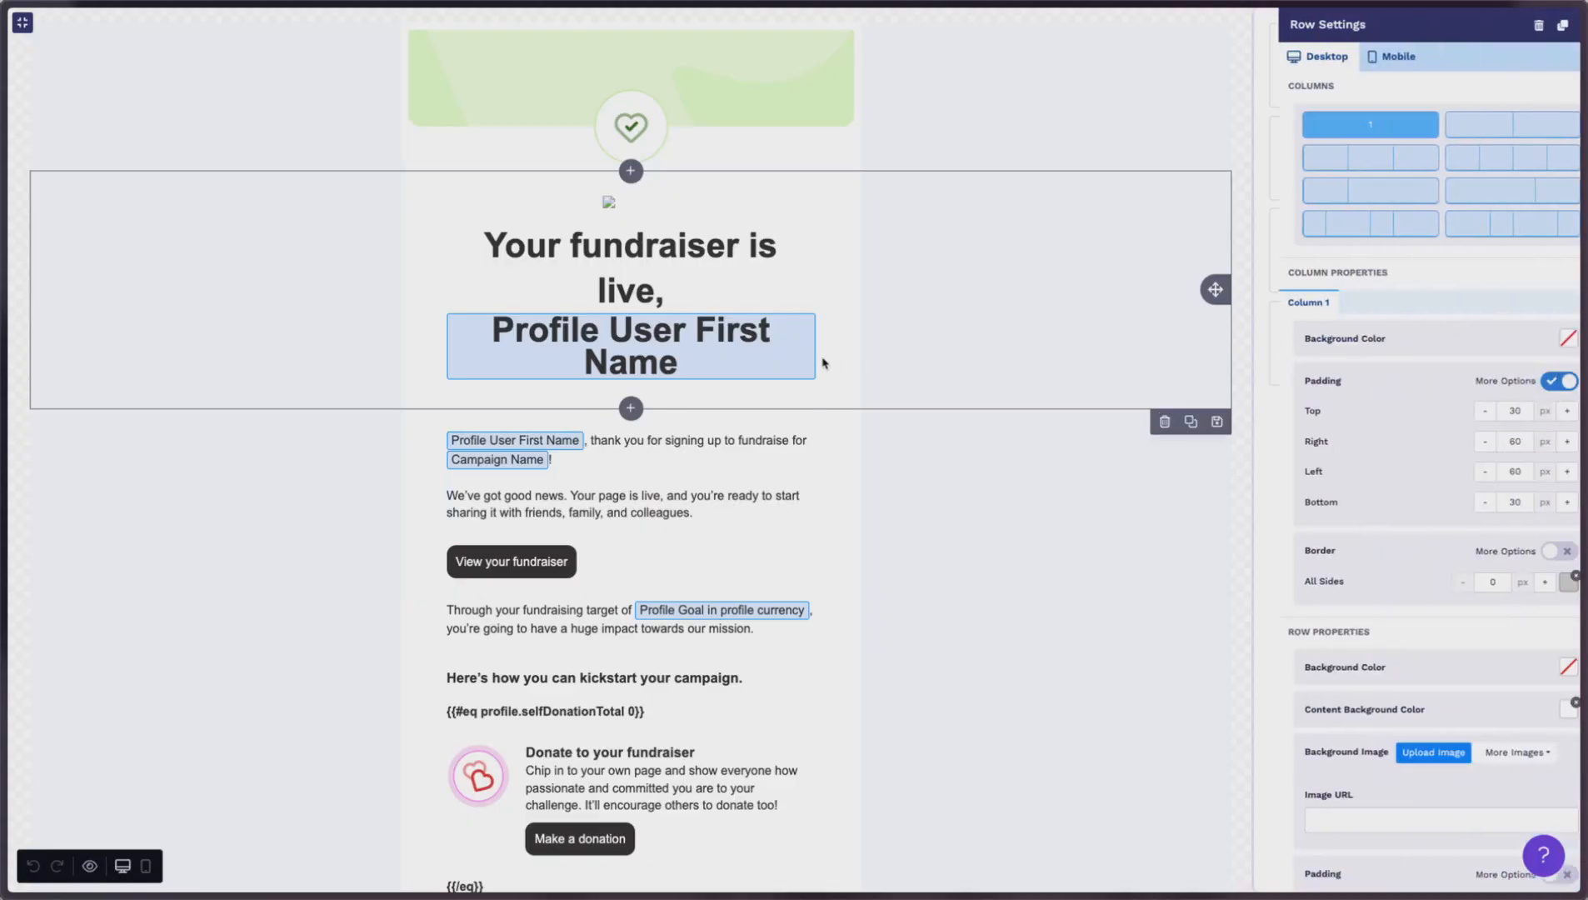
left_click(713, 293)
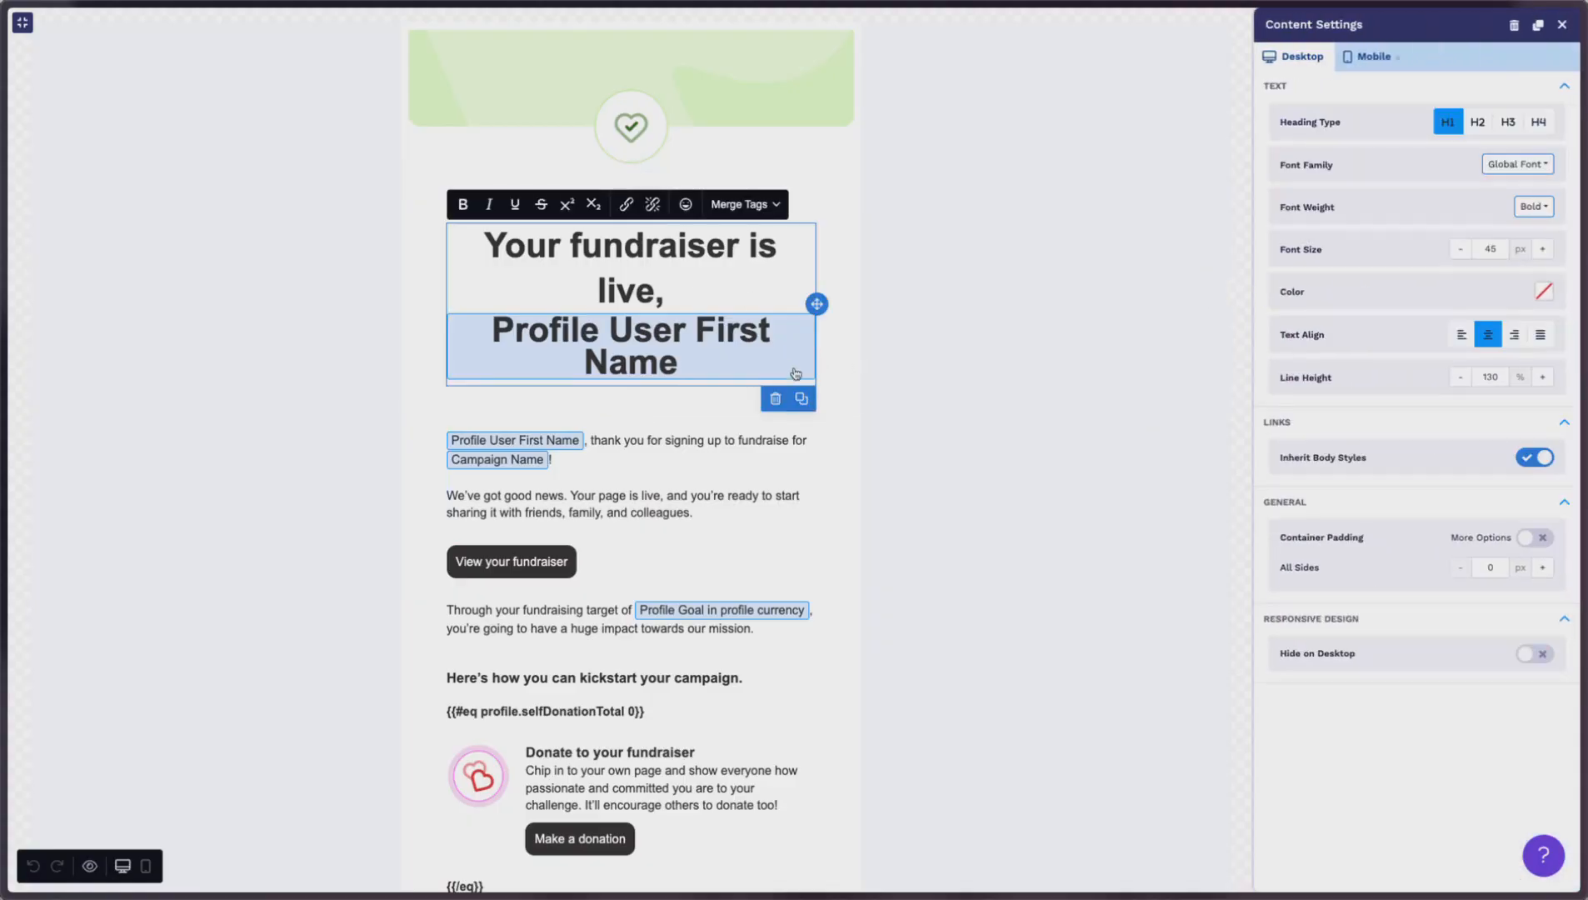
key("BackSpace")
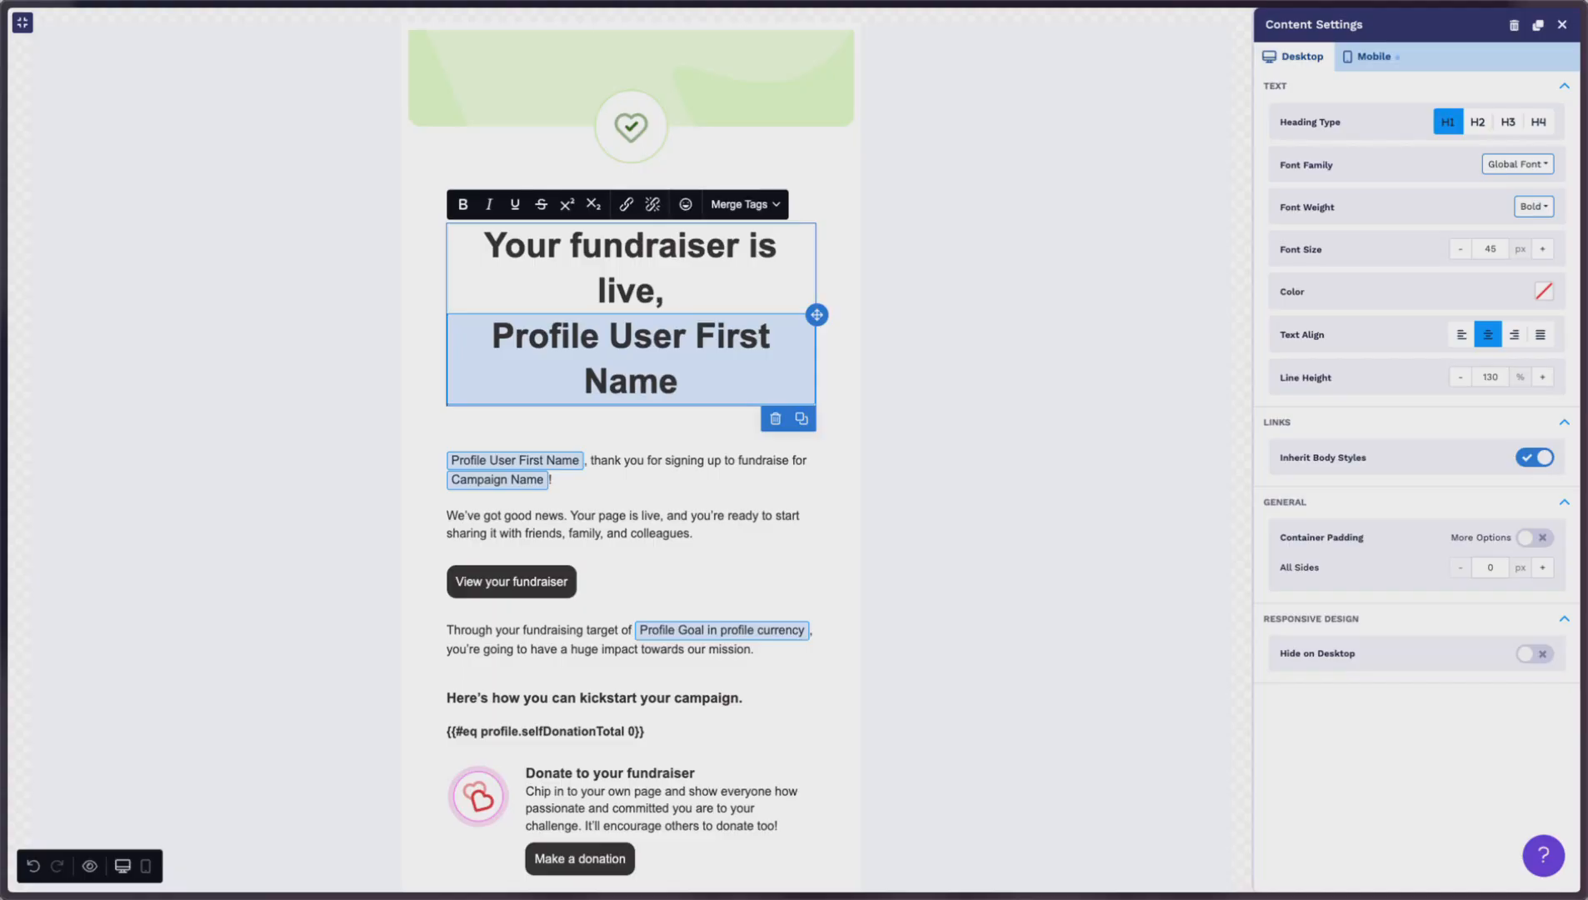
key("BackSpace")
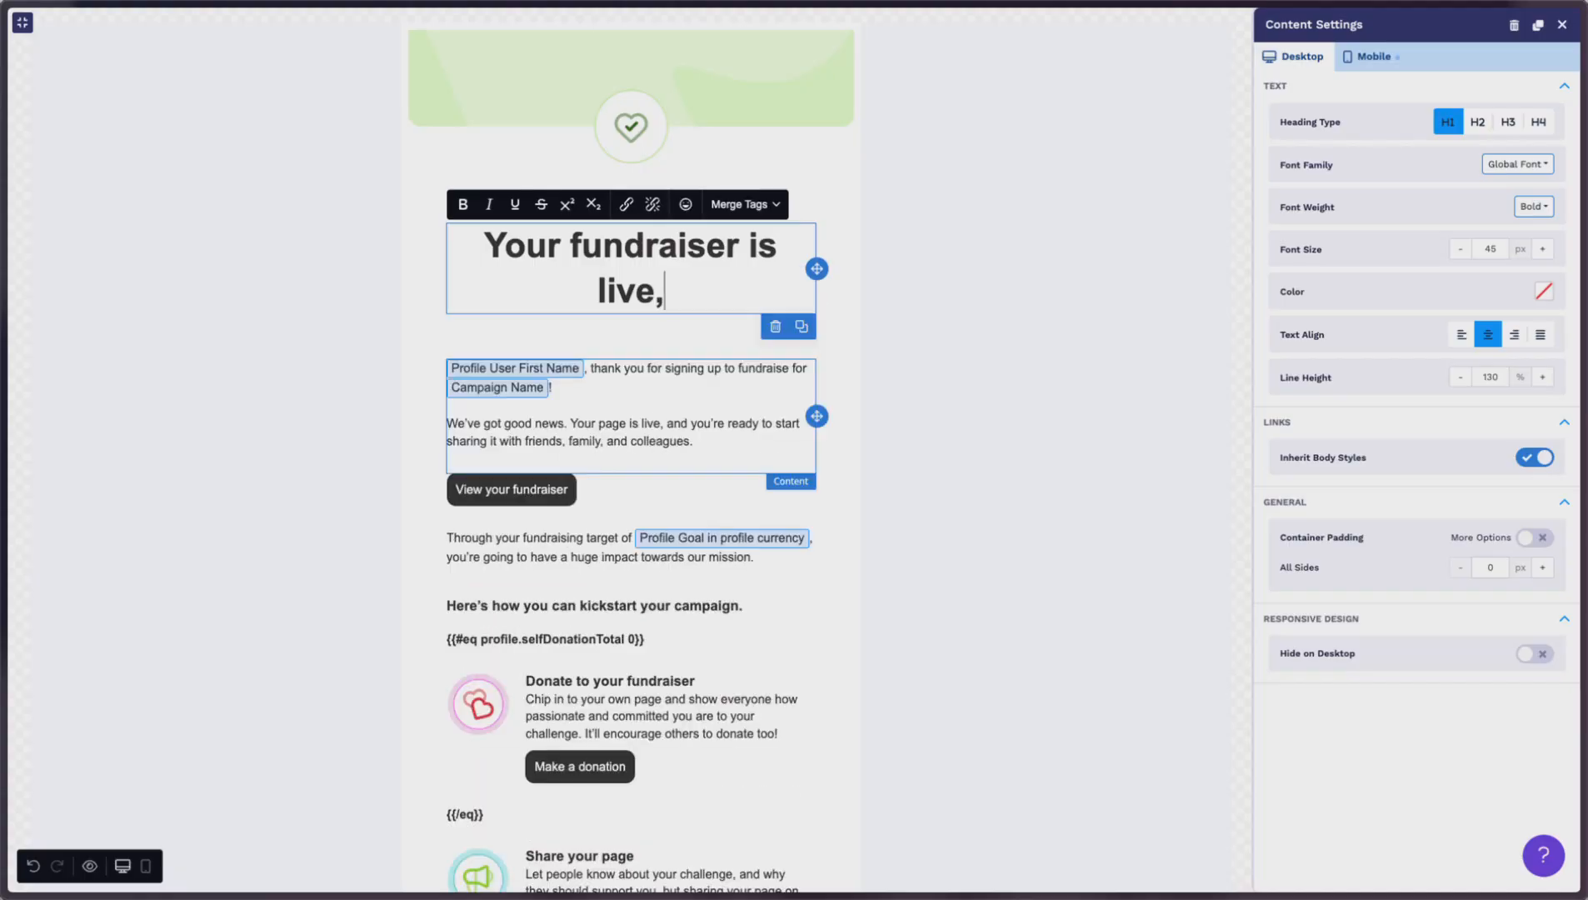
type("#")
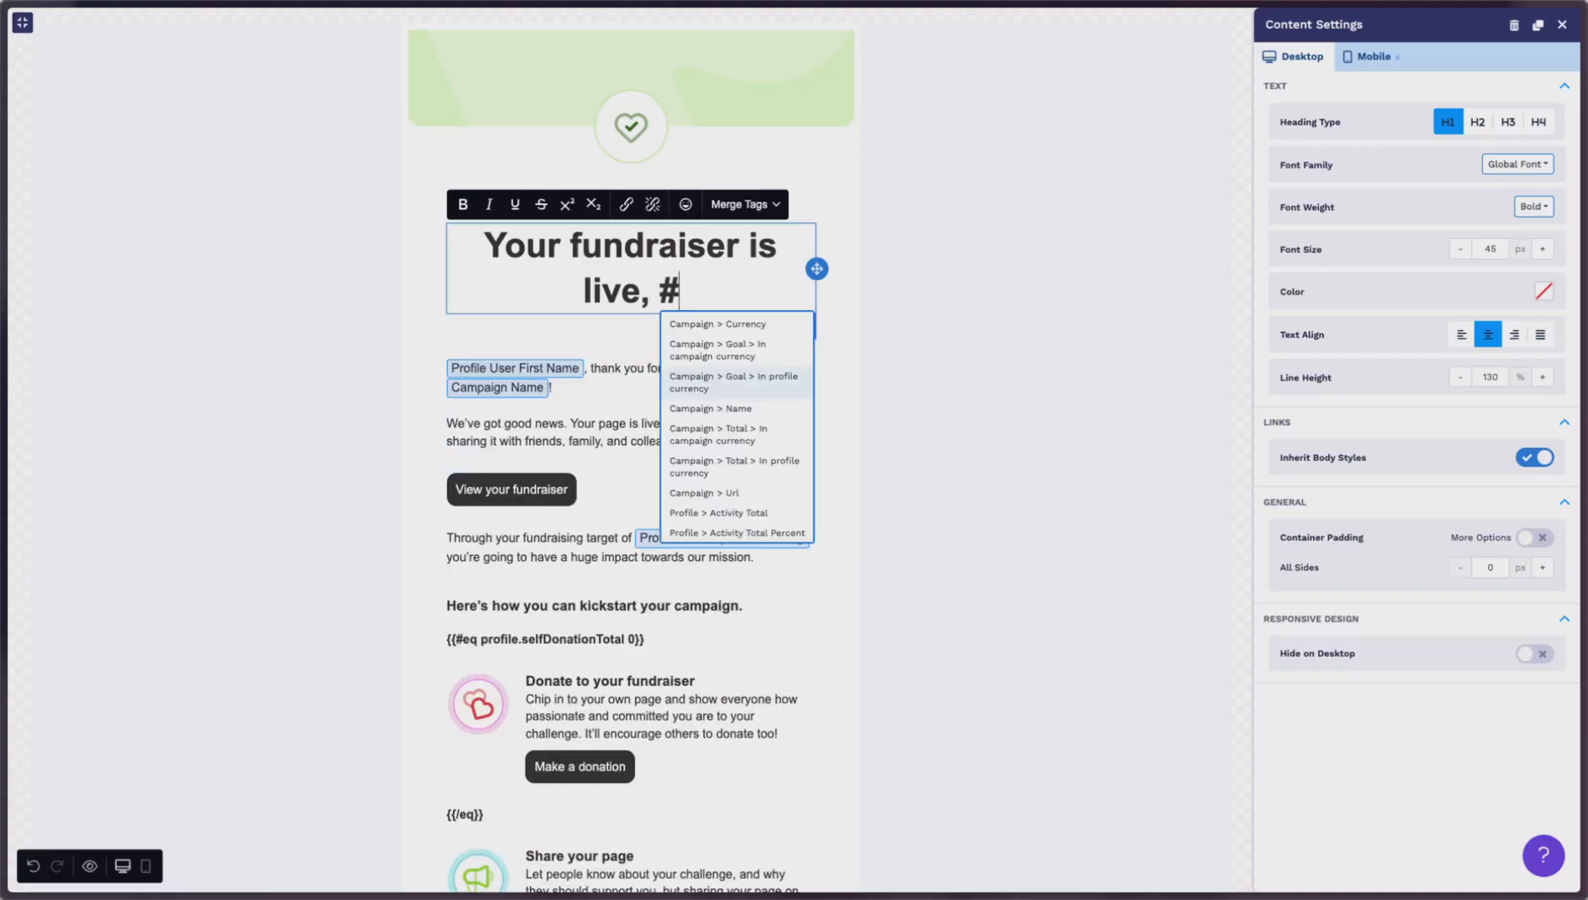
Step: Browse the merge tag list to Profile > User > First Name
left_click(749, 206)
mouse_move(755, 263)
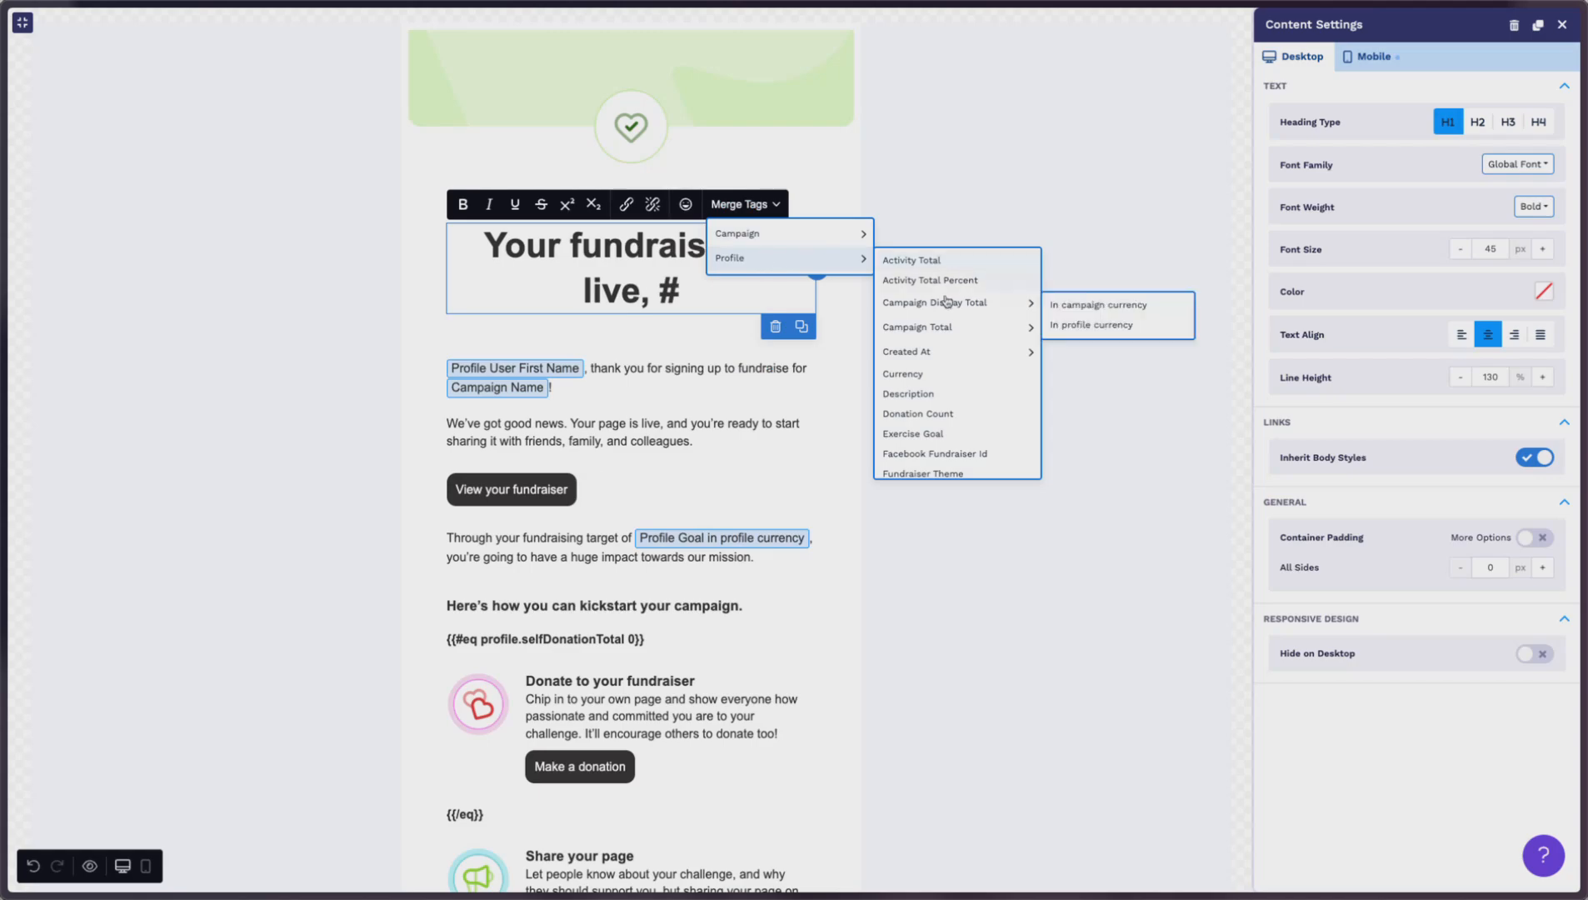
scroll(948, 312, "down", 5)
scroll(947, 322, "down", 5)
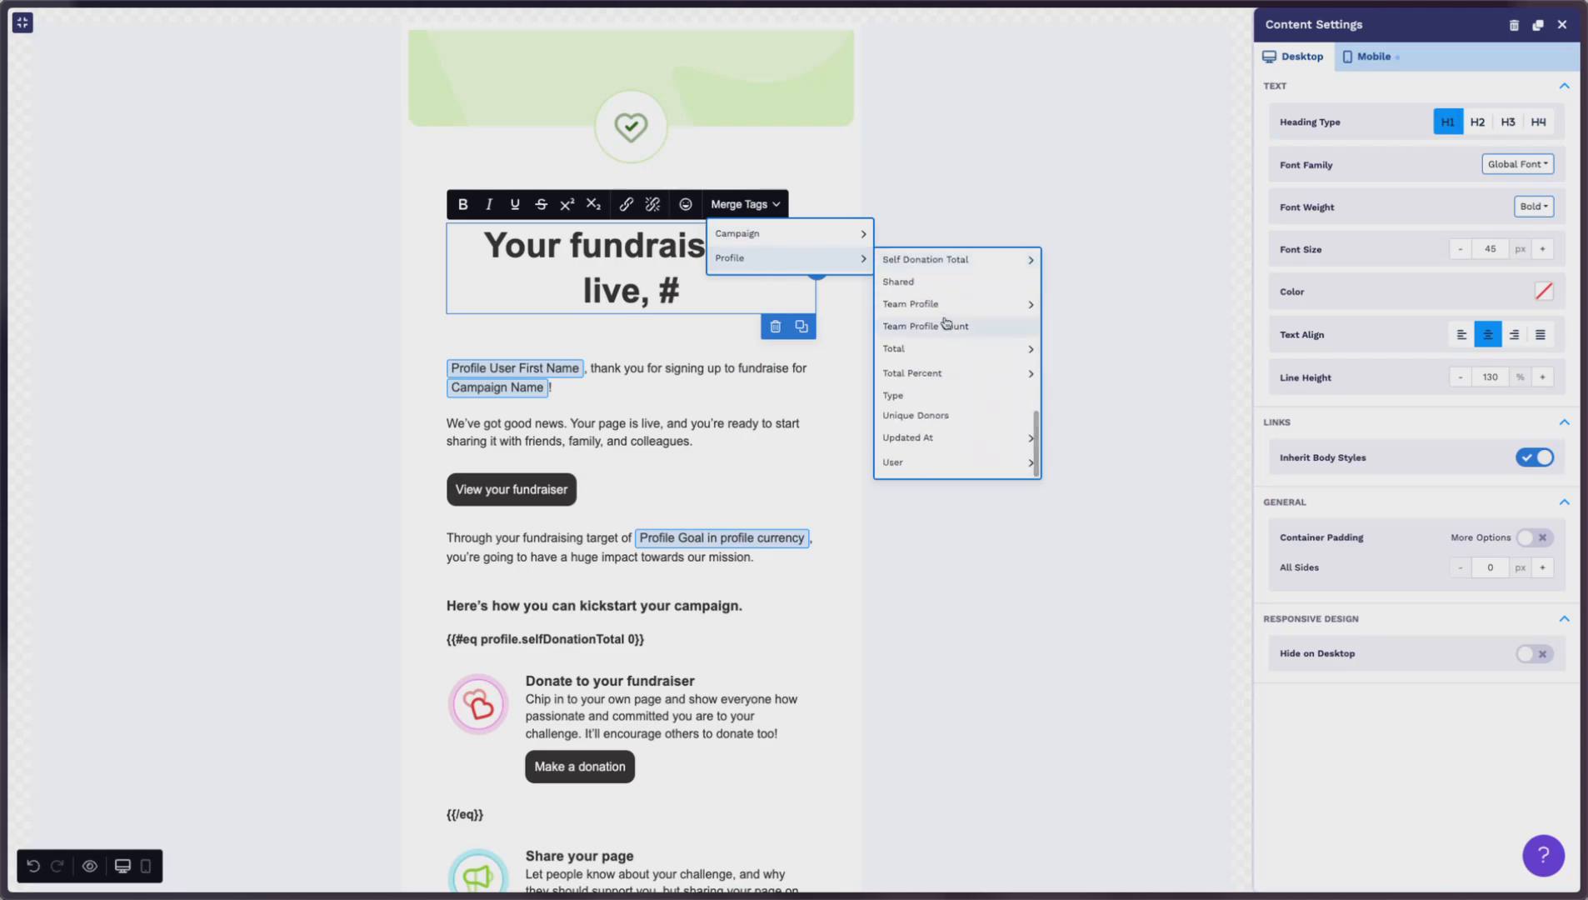
scroll(944, 457, "up", 1)
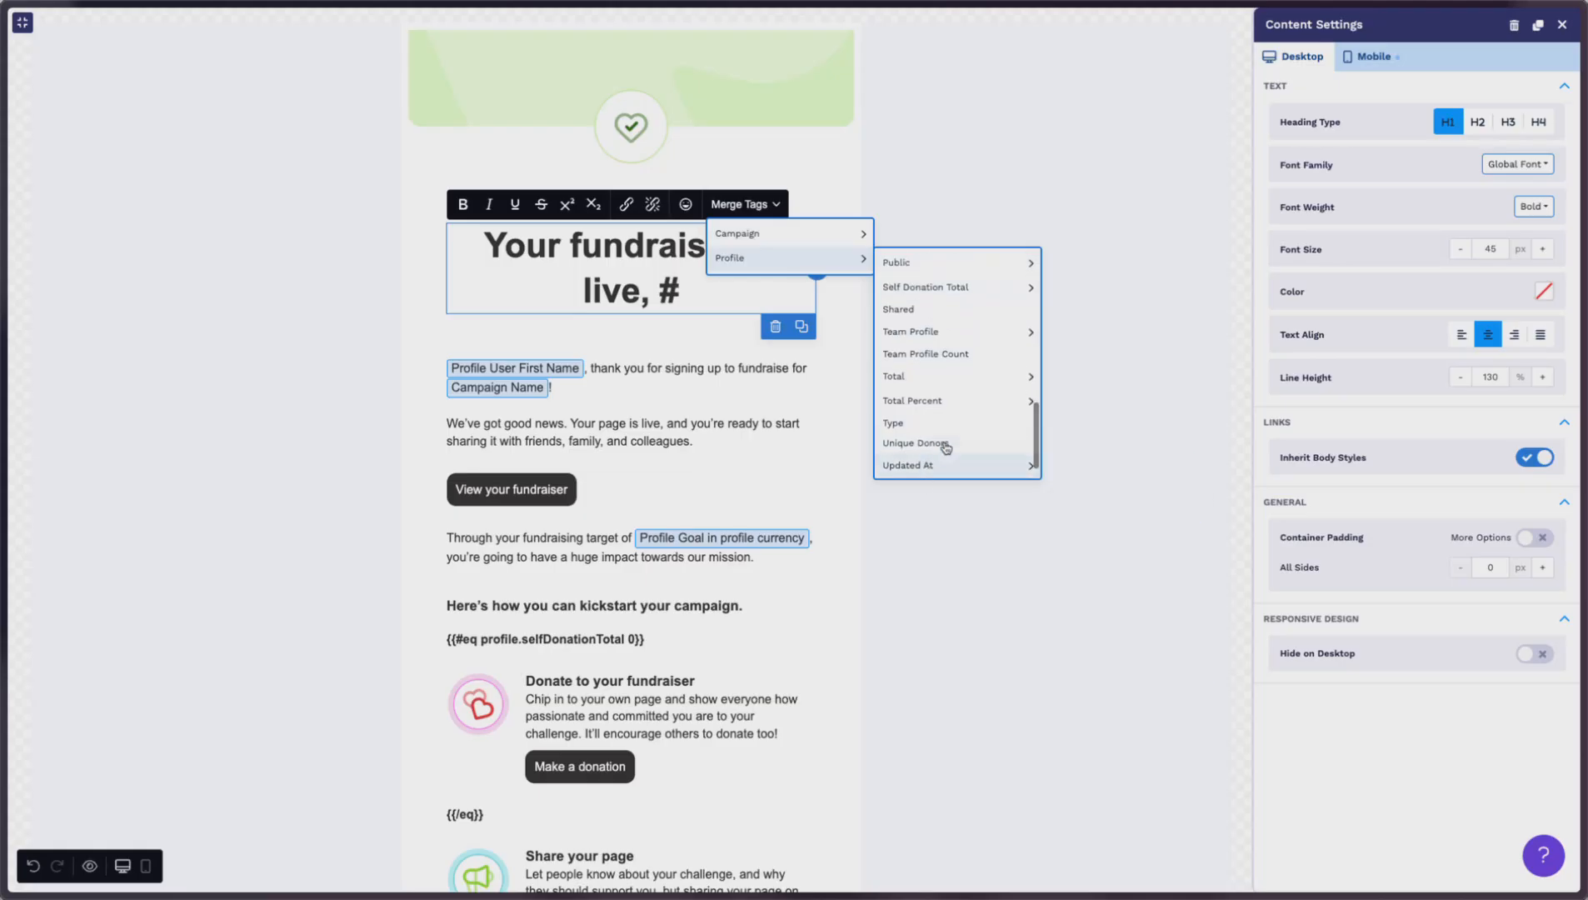
scroll(944, 454, "down", 1)
mouse_move(944, 462)
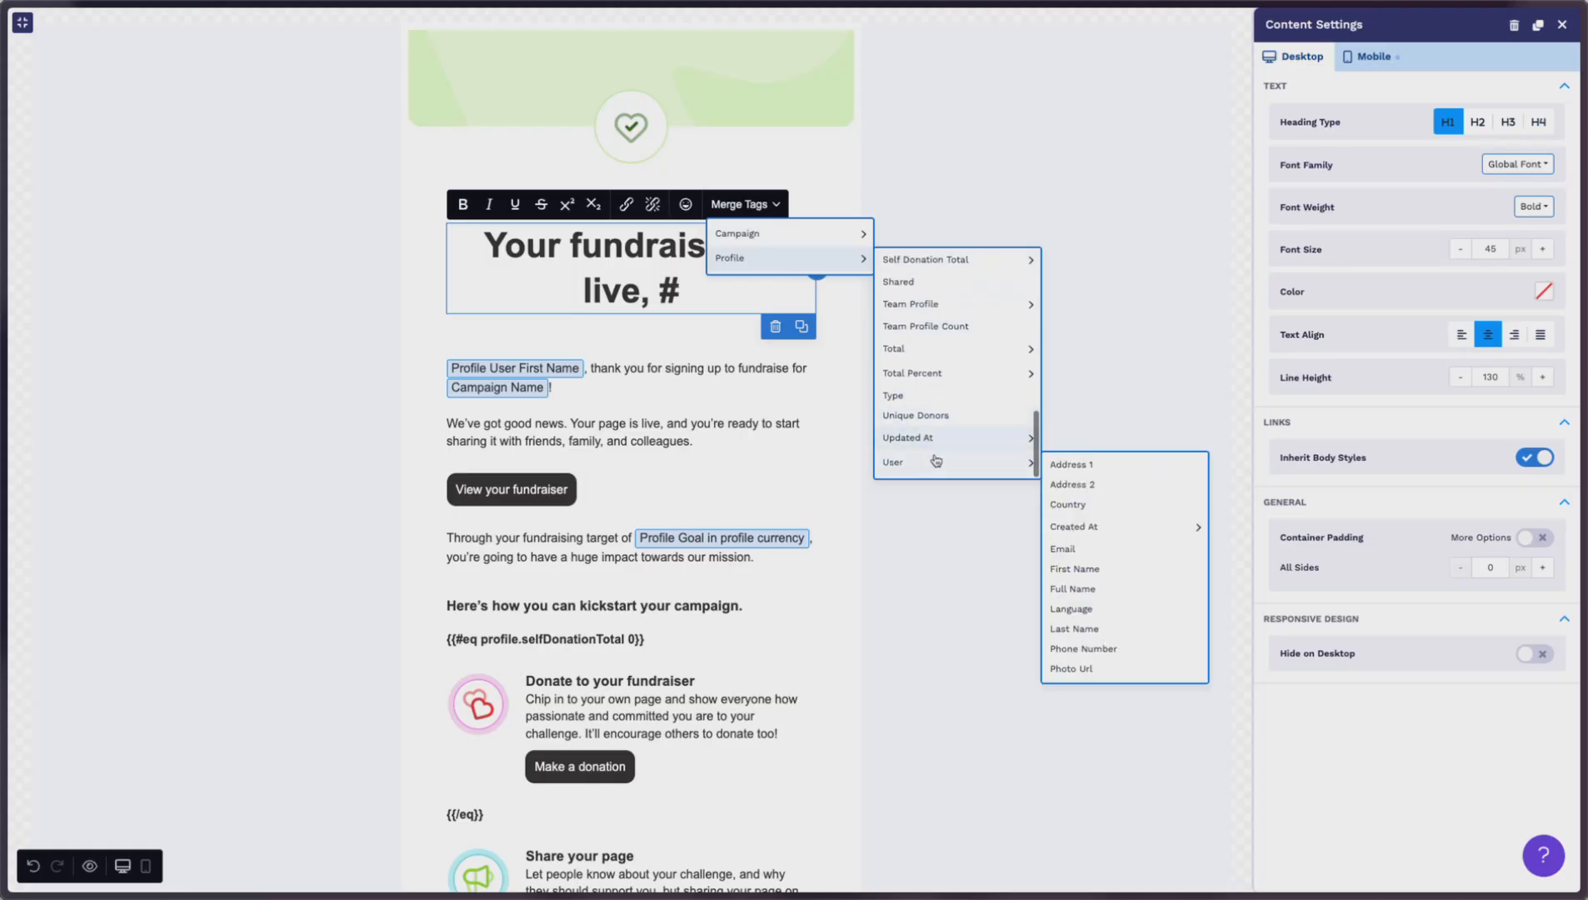
Step: Insert the Profile User First Name tag and delete the stray '#' from the heading
left_click(1079, 569)
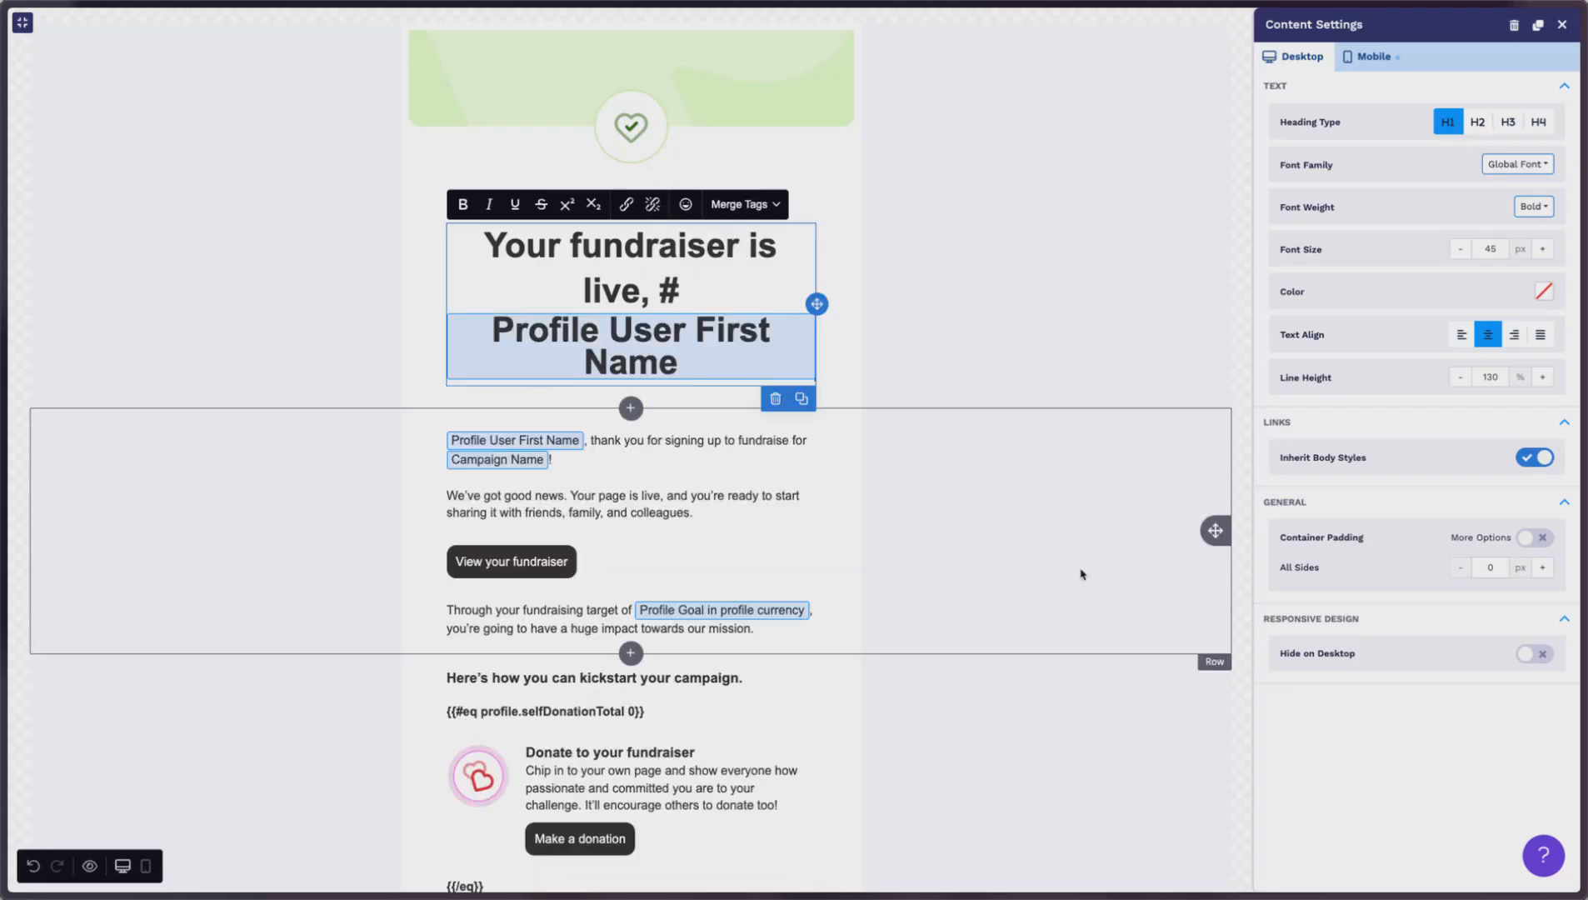
left_click(685, 291)
key("BackSpace")
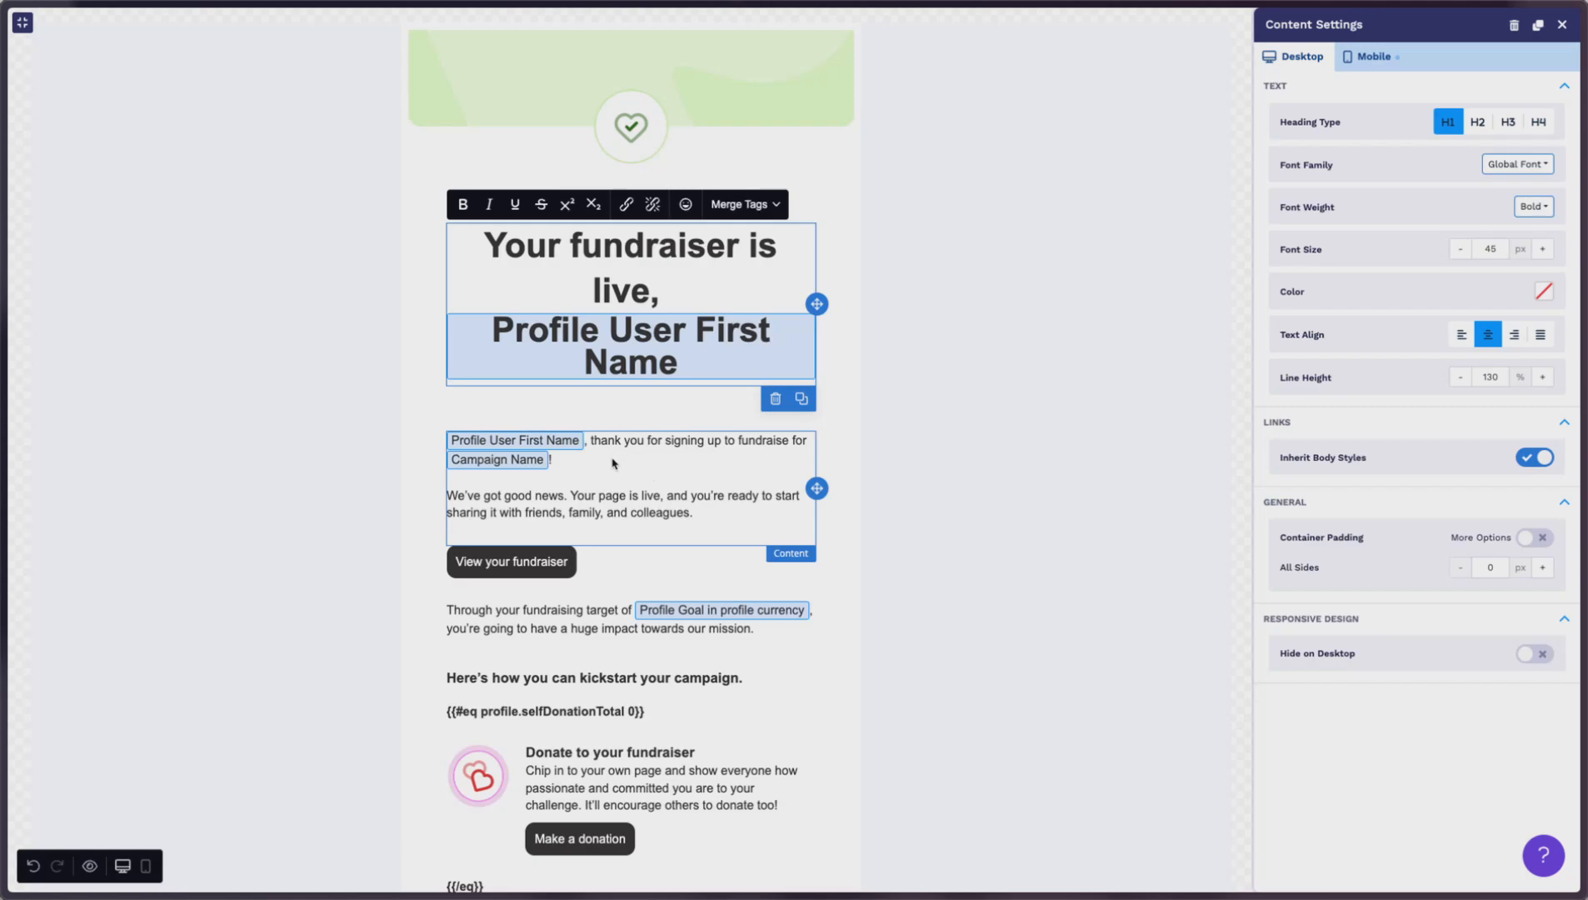
scroll(679, 593, "down", 3)
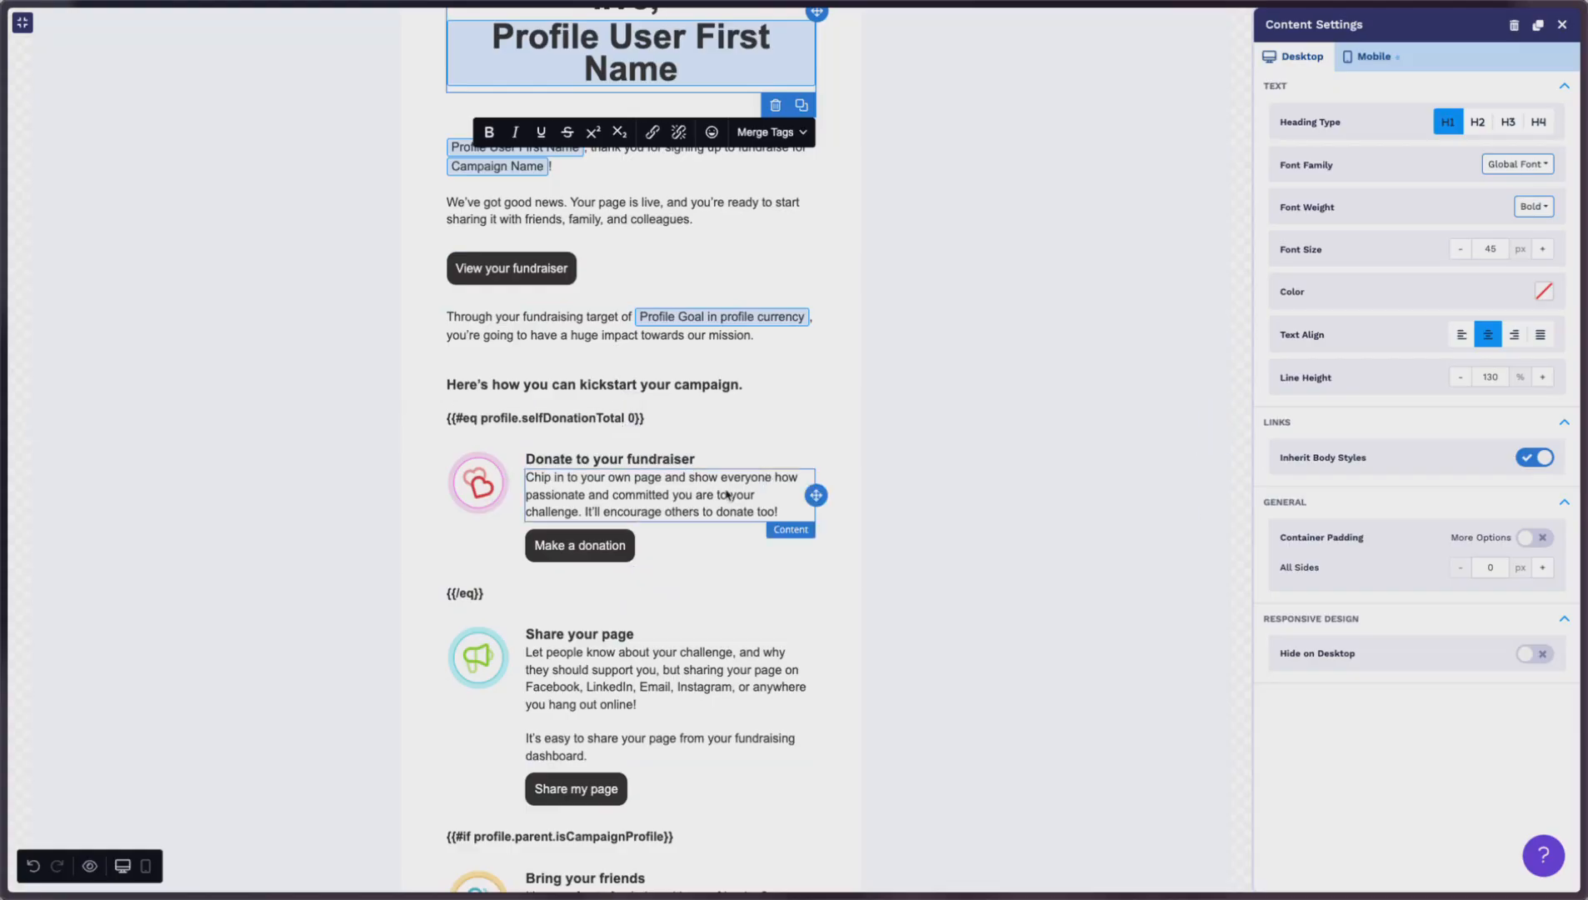
scroll(725, 495, "down", 1)
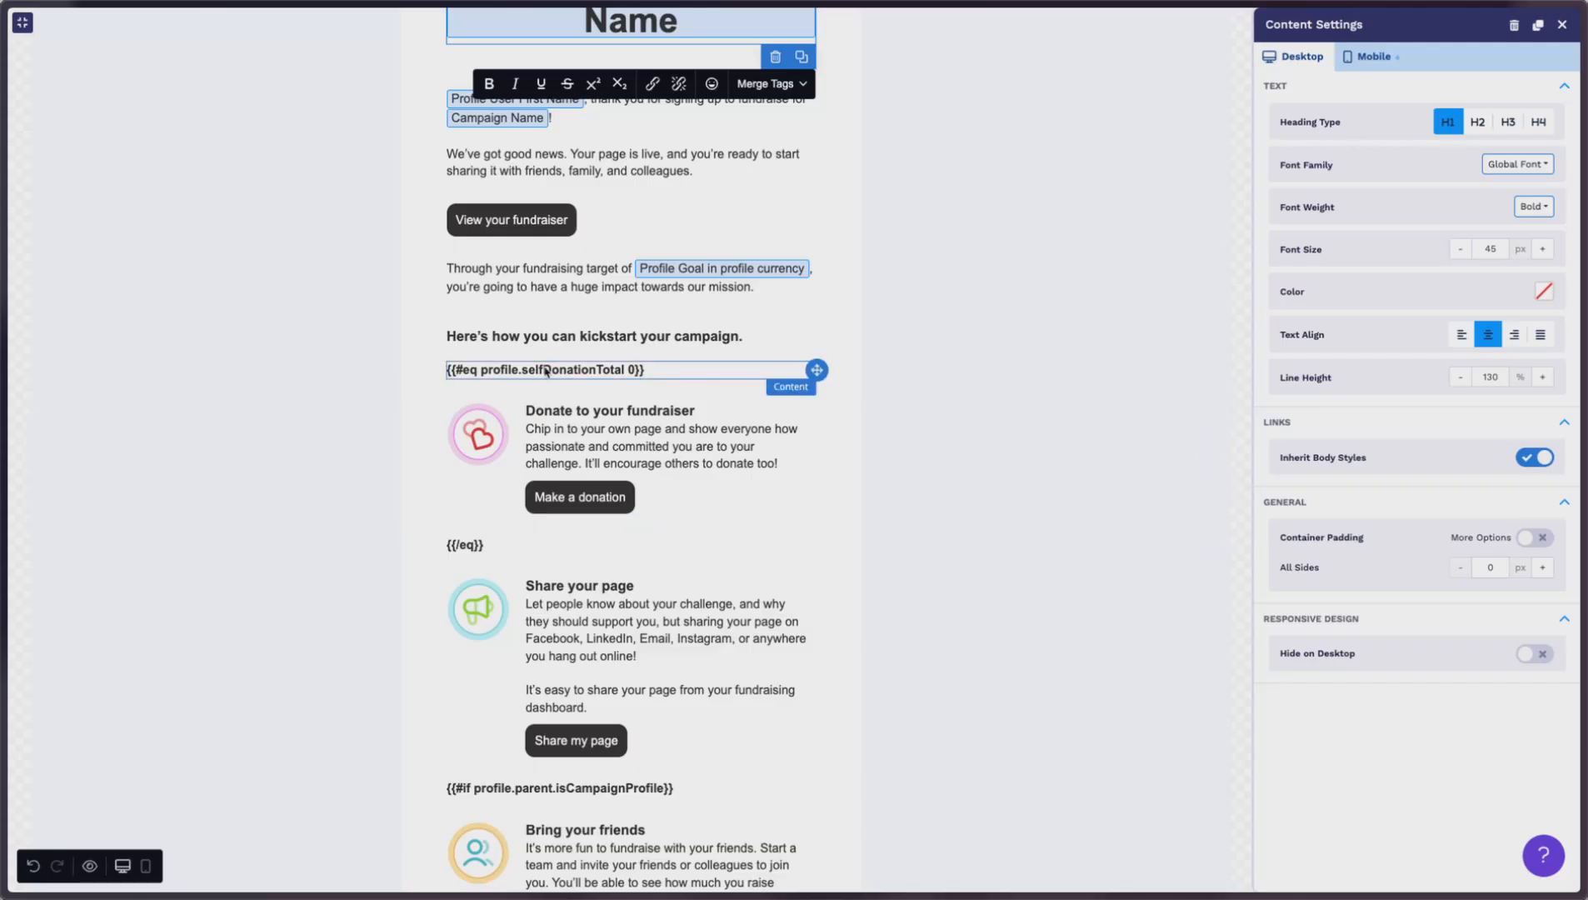
scroll(498, 372, "down", 1)
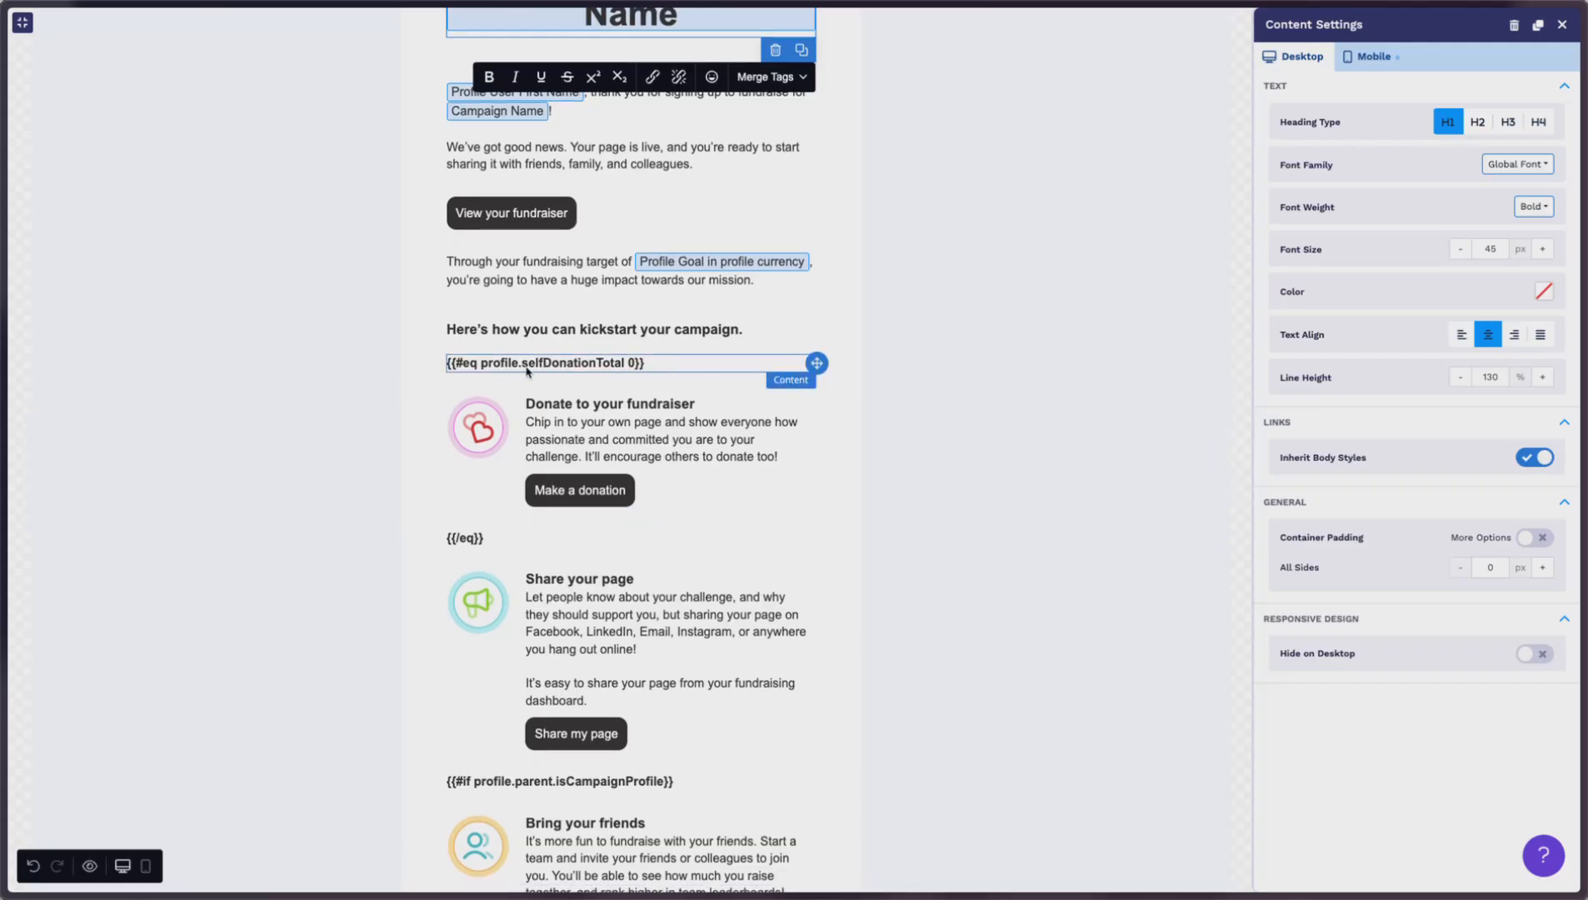